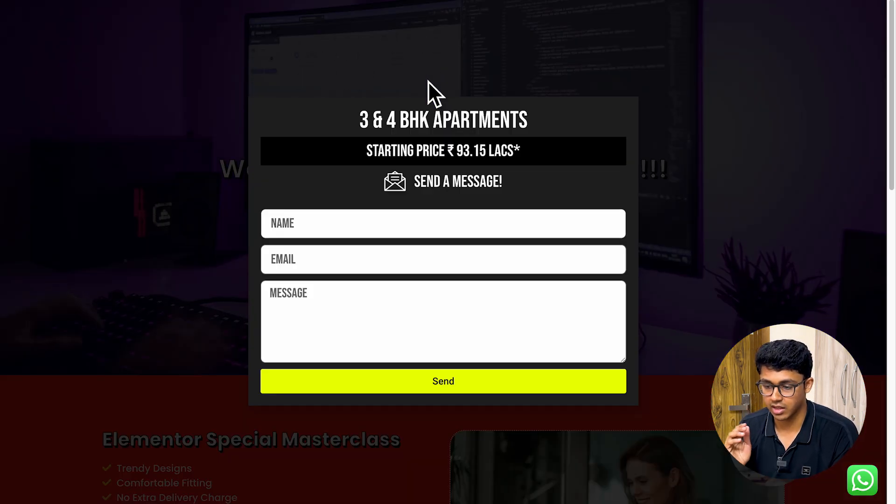
# Step: Examine the apartment enquiry popup form on the Elementor tutorial page and dismiss it
pyautogui.click(422, 237)
pyautogui.click(400, 329)
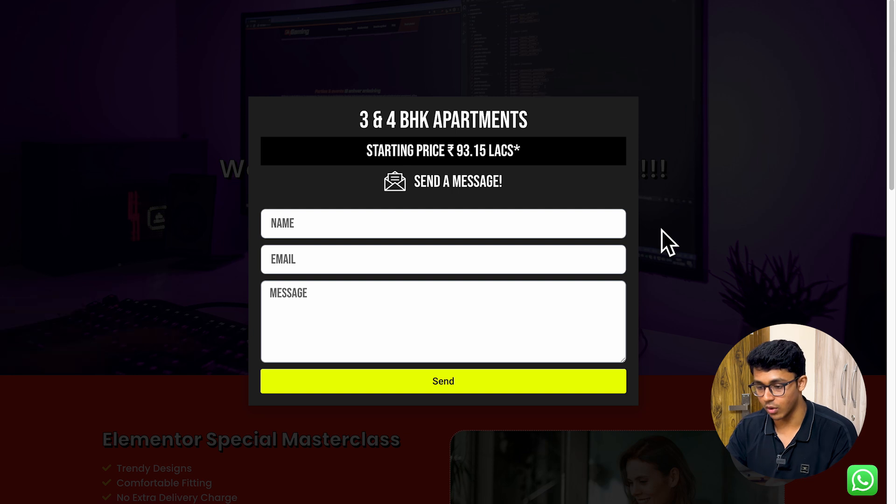
pyautogui.click(706, 217)
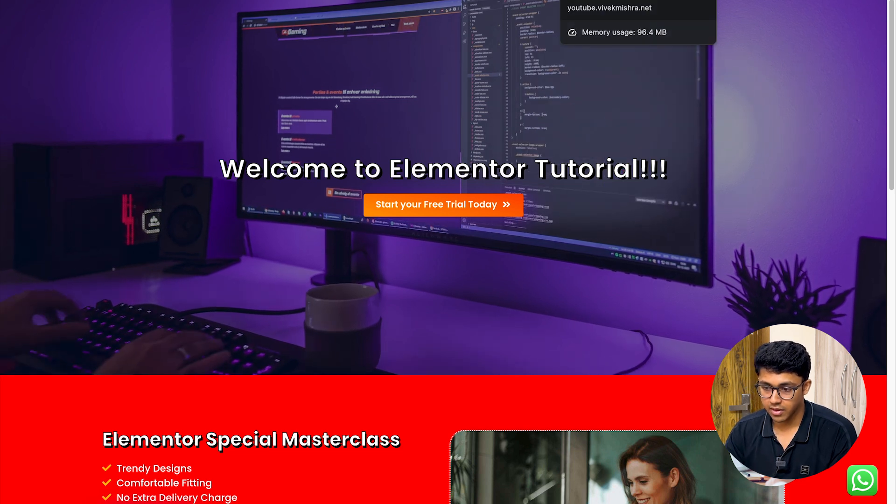
# Step: Switch to the Contact Us page, go to its WordPress dashboard and open the Elementor popup templates
pyautogui.click(467, 0)
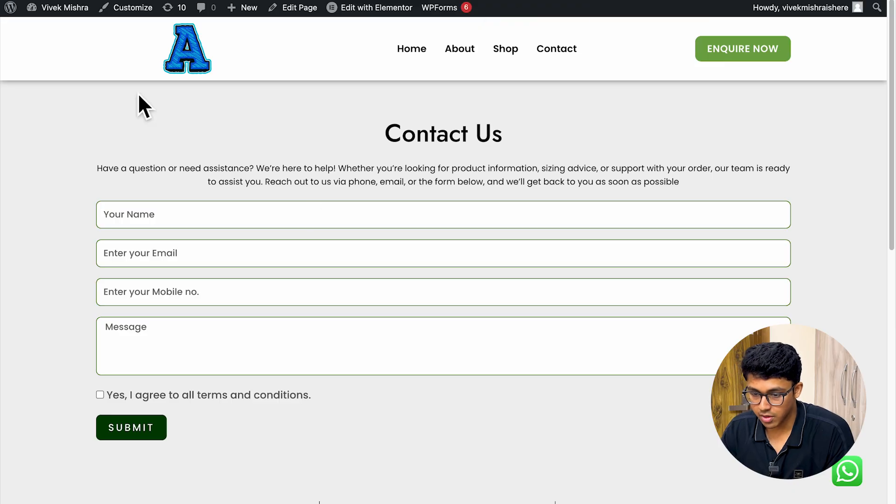
pyautogui.moveTo(54, 7)
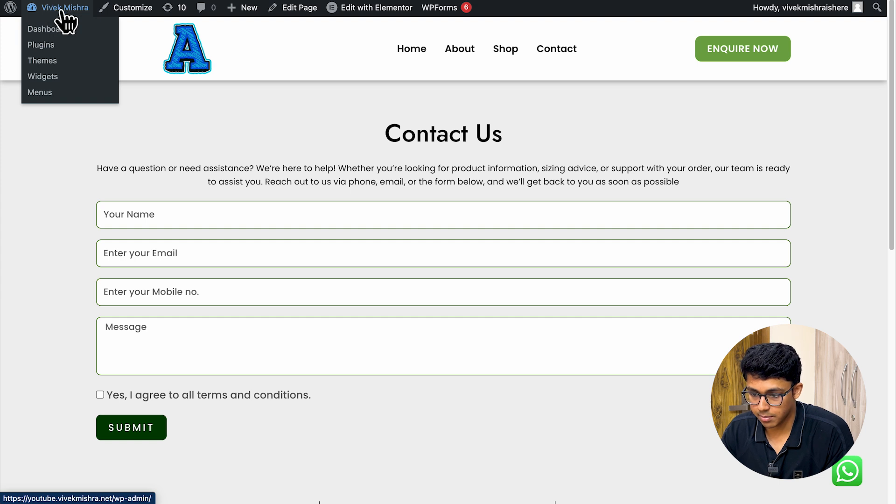
pyautogui.click(55, 7)
pyautogui.scroll(-1, 63, 164)
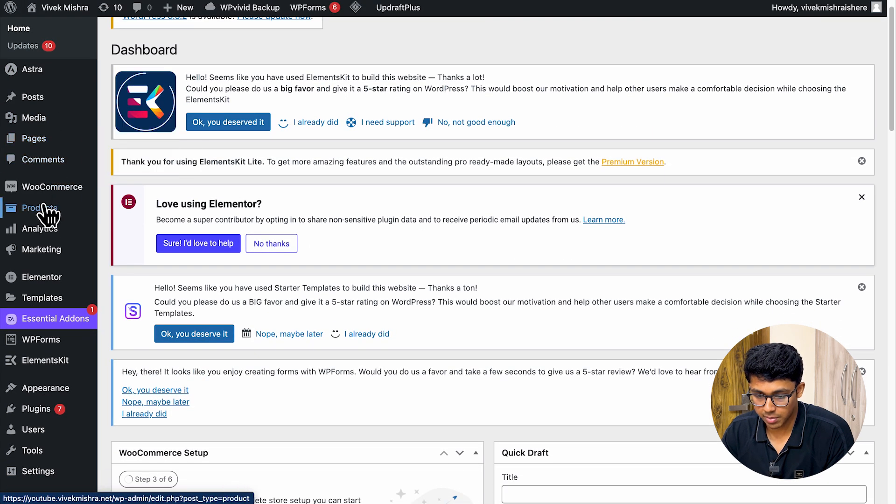
pyautogui.scroll(-4, 46, 210)
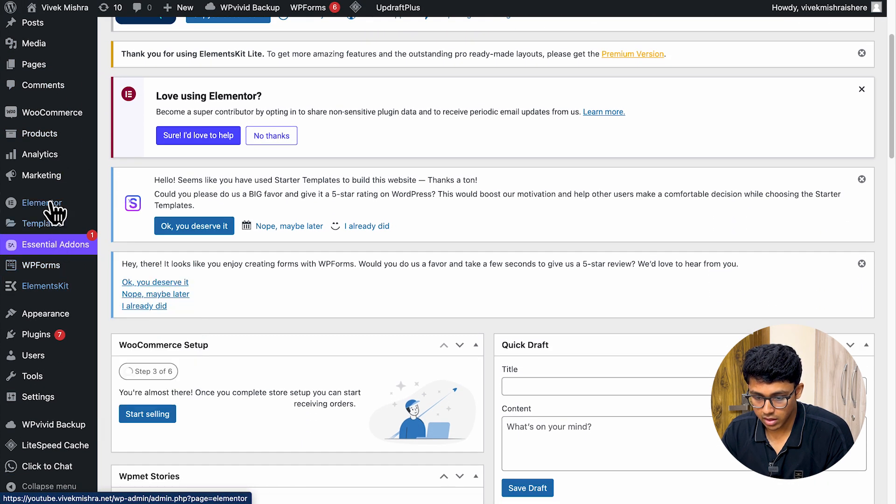
pyautogui.moveTo(58, 212)
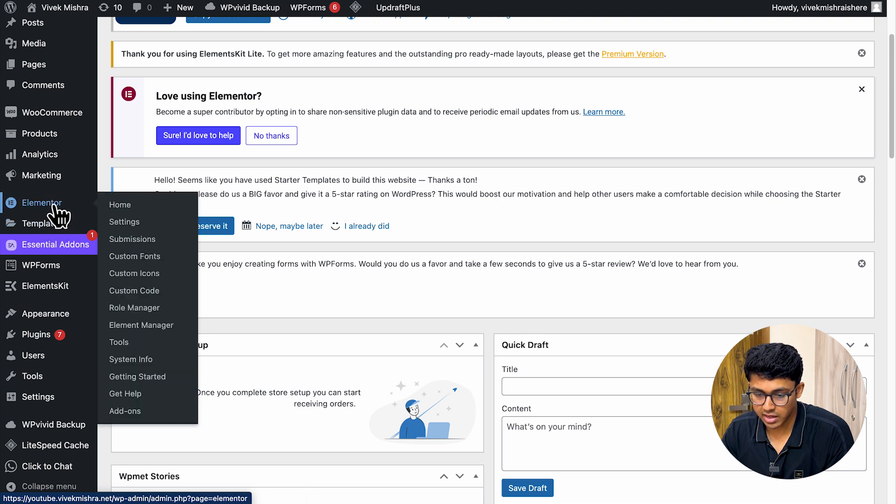
pyautogui.moveTo(53, 229)
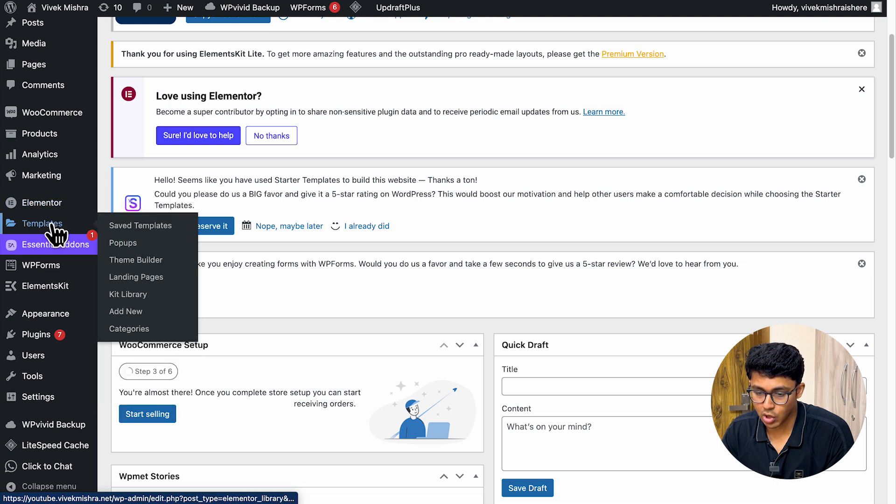
pyautogui.click(123, 243)
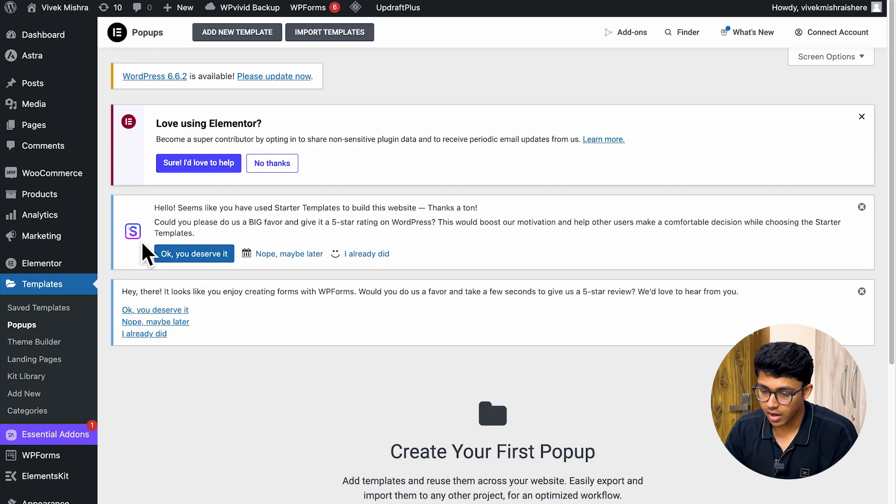
# Step: Create a popup template named Video Test Popup and dismiss the template library
pyautogui.click(252, 36)
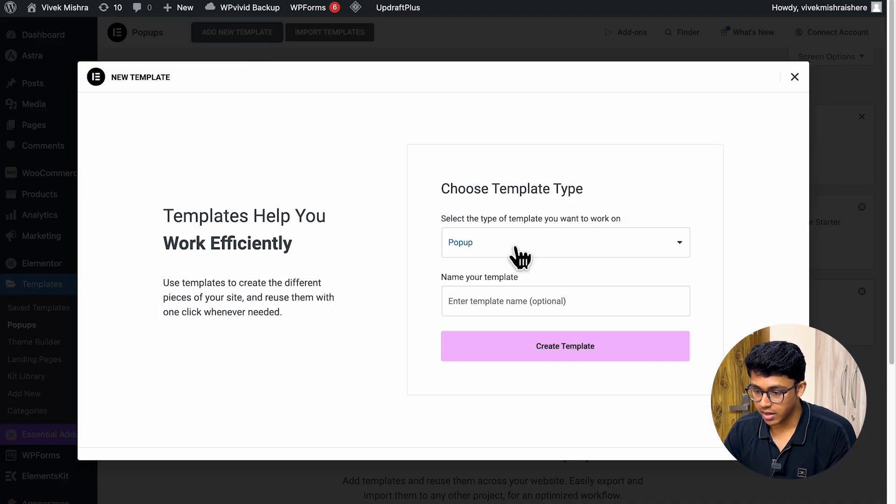
pyautogui.click(535, 311)
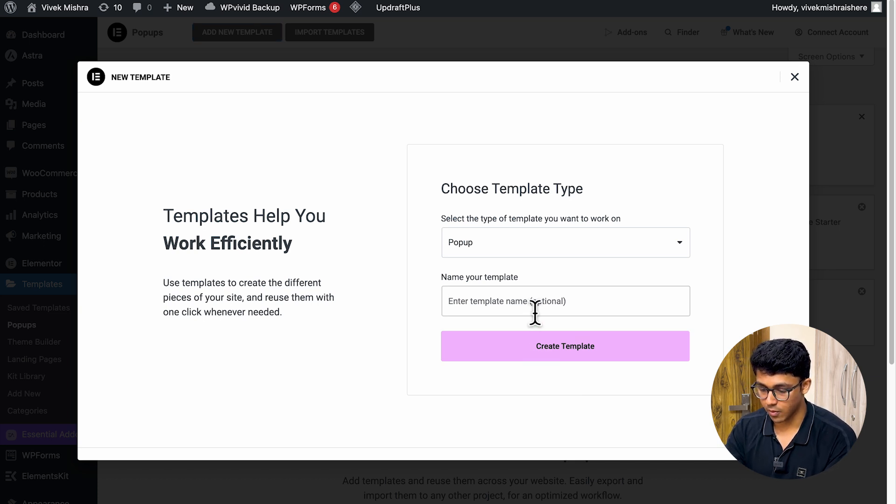
pyautogui.write('Video Test Pop')
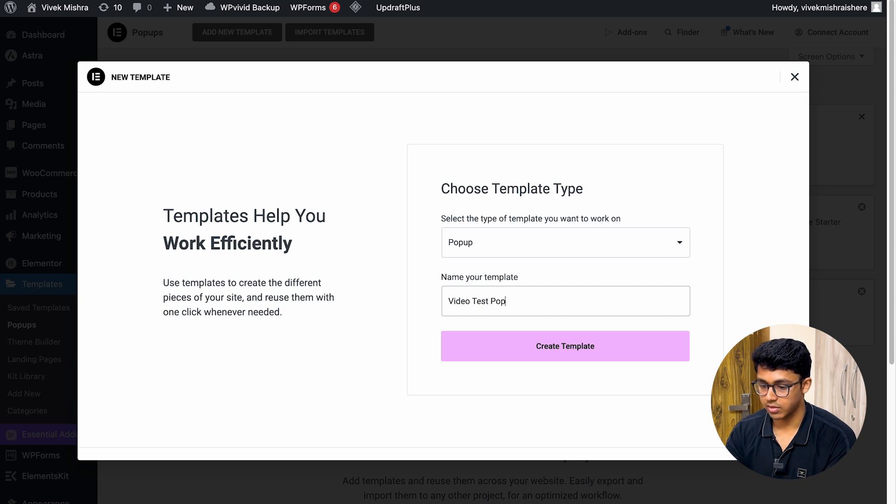
pyautogui.write('up')
pyautogui.click(578, 356)
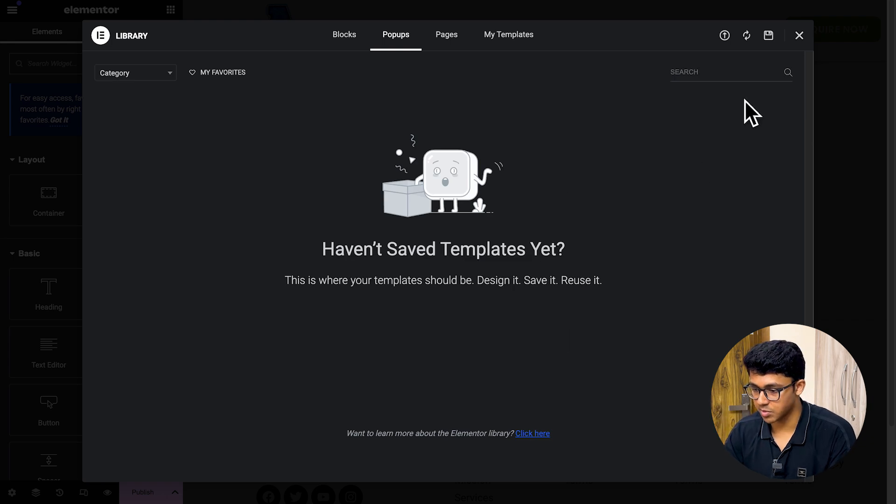
pyautogui.click(799, 36)
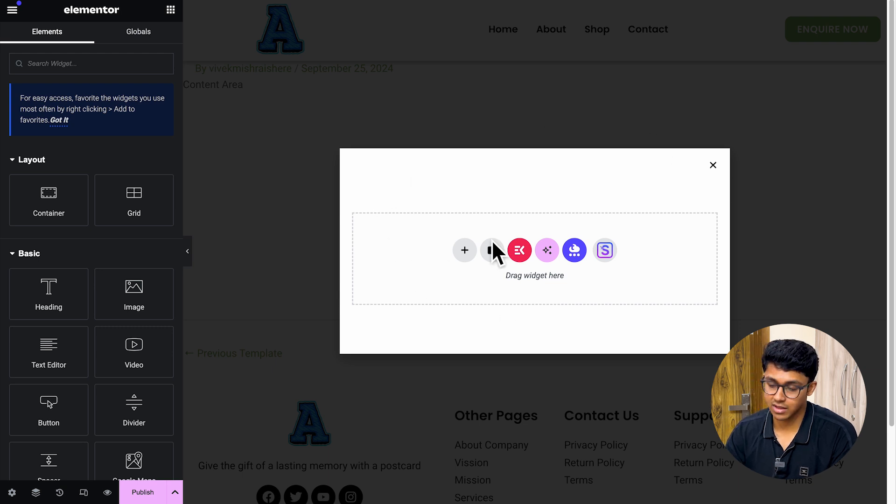
# Step: Start a new container in the popup and copy the Contact Us heading from the contact page's Elementor editor
pyautogui.click(466, 251)
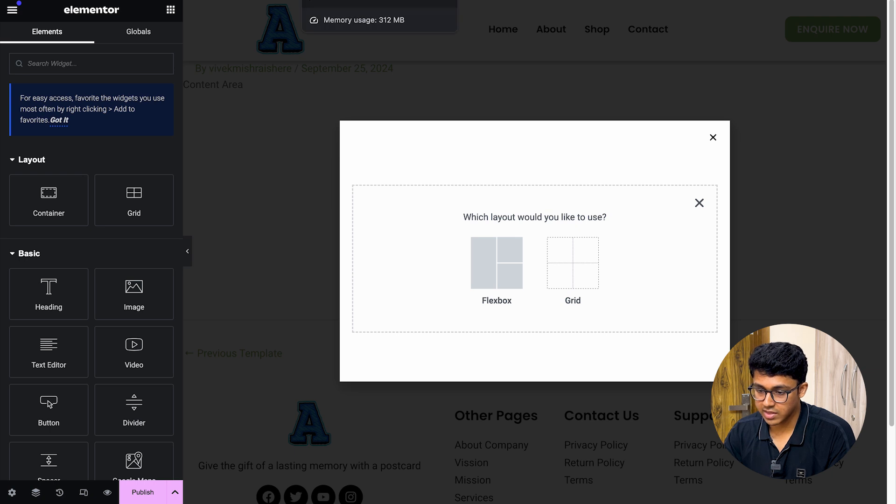
pyautogui.click(345, 1)
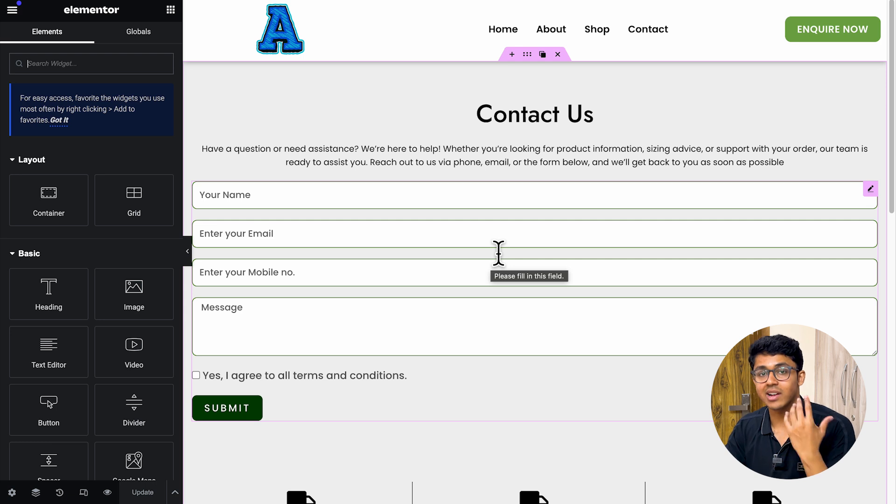
pyautogui.click(517, 162)
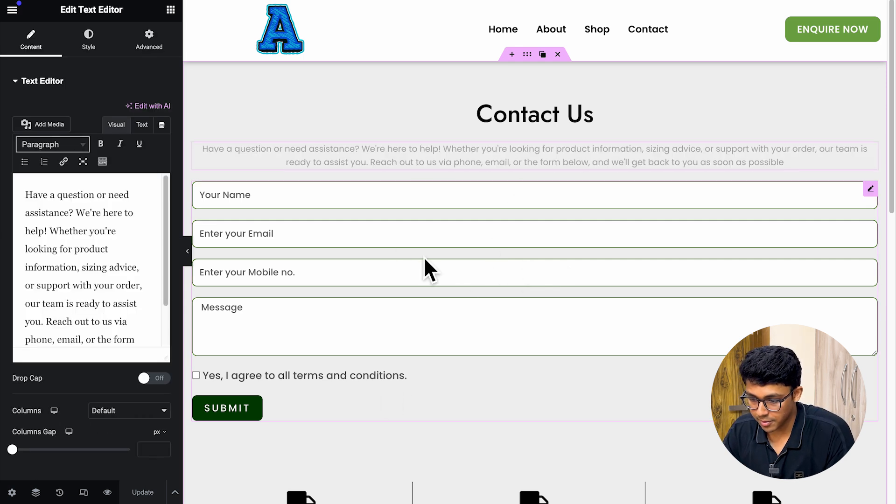
pyautogui.click(219, 230)
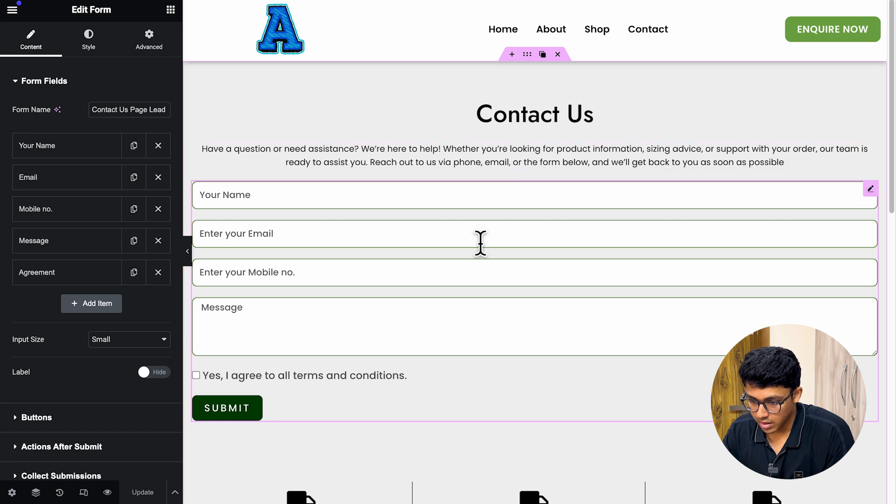
pyautogui.click(509, 115)
pyautogui.rightClick(508, 112)
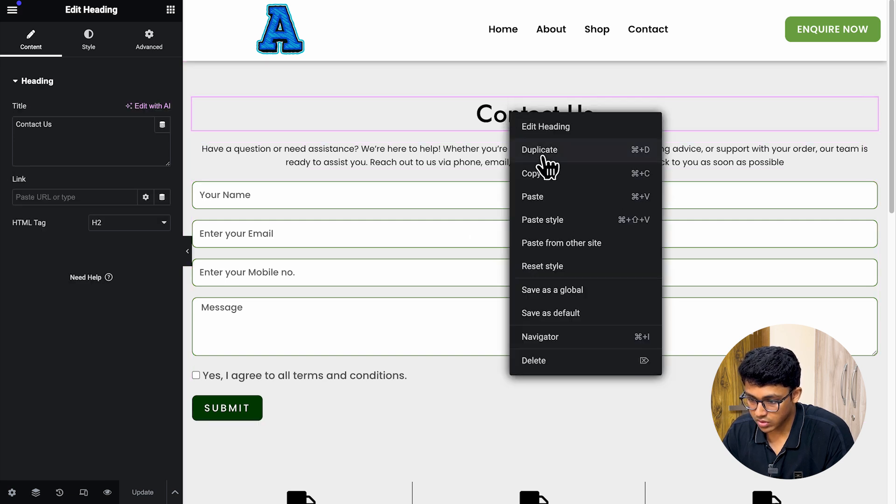
pyautogui.click(532, 174)
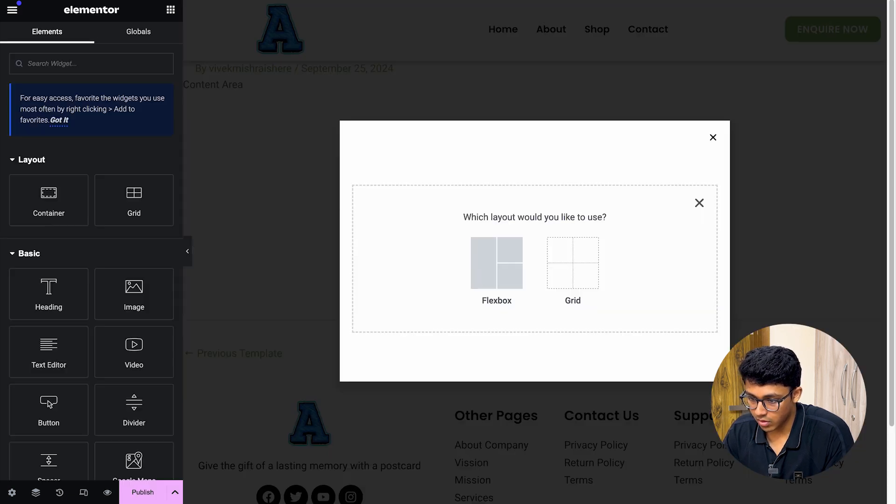
# Step: Add a single-column, vertical flexbox container to the popup and paste the copied Contact Us heading into it
pyautogui.click(491, 262)
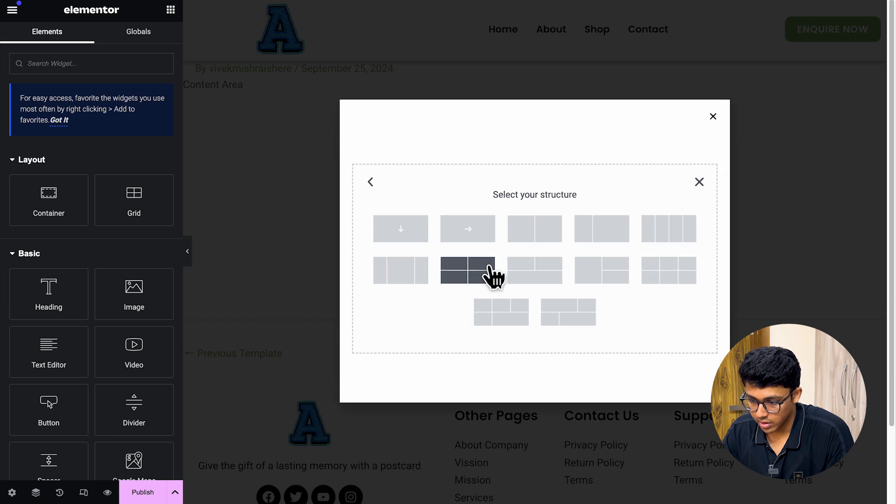
pyautogui.click(401, 233)
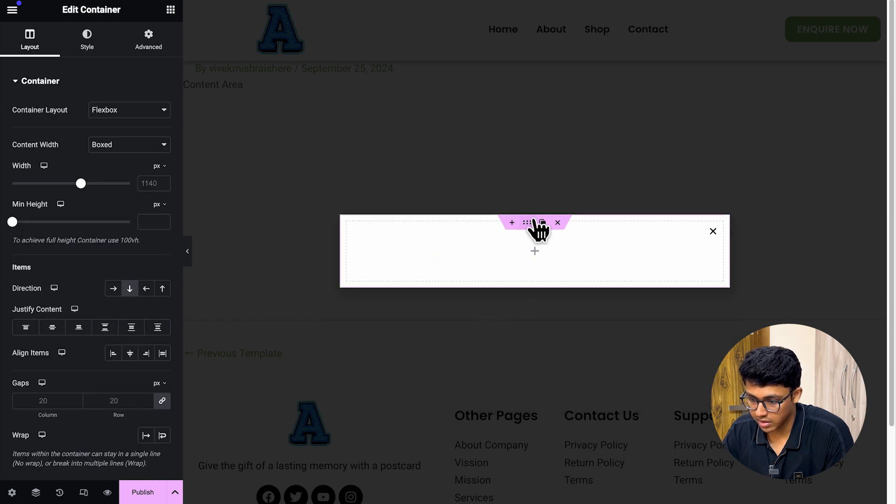
pyautogui.rightClick(528, 225)
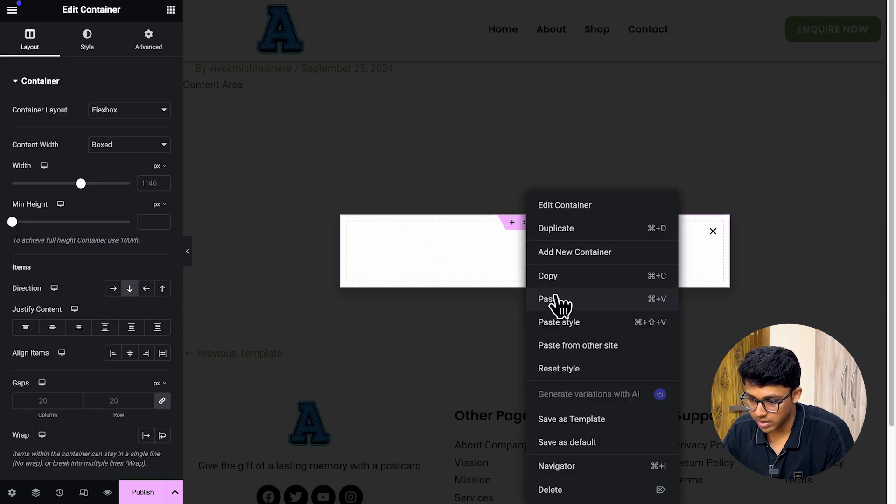
pyautogui.click(558, 301)
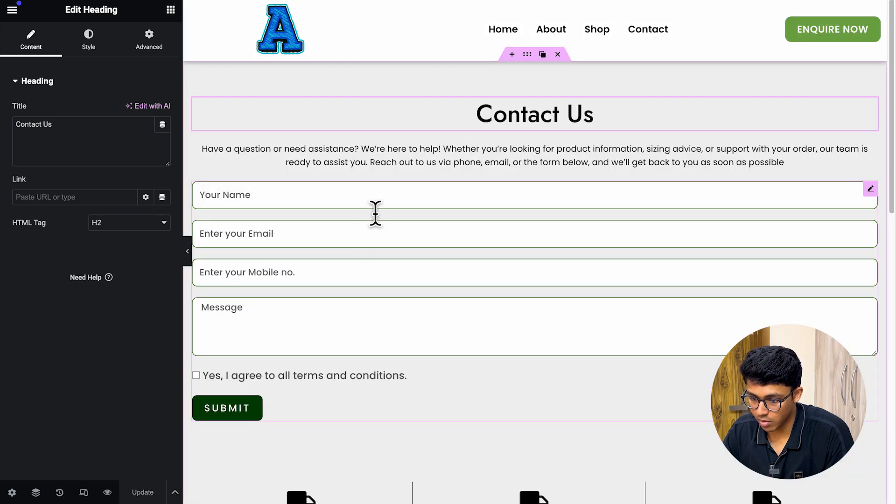
# Step: Copy the contact form from the contact page and paste it into the popup's container with the heading
pyautogui.rightClick(377, 207)
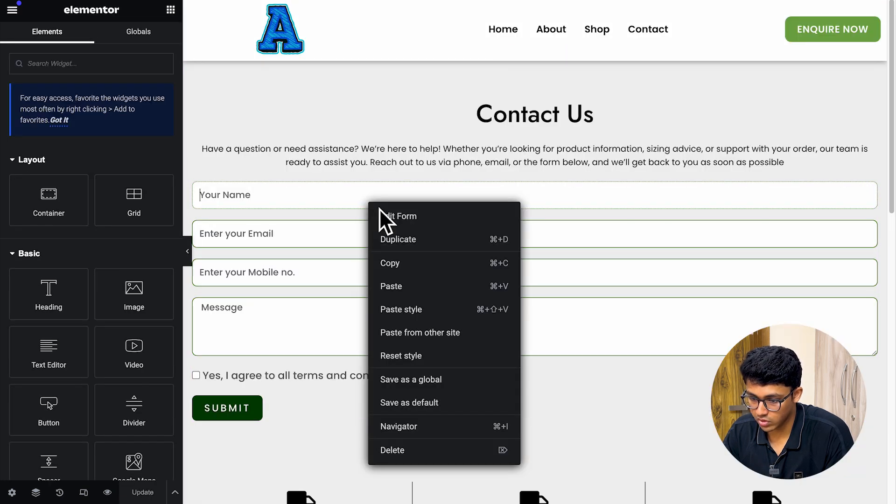
pyautogui.click(397, 263)
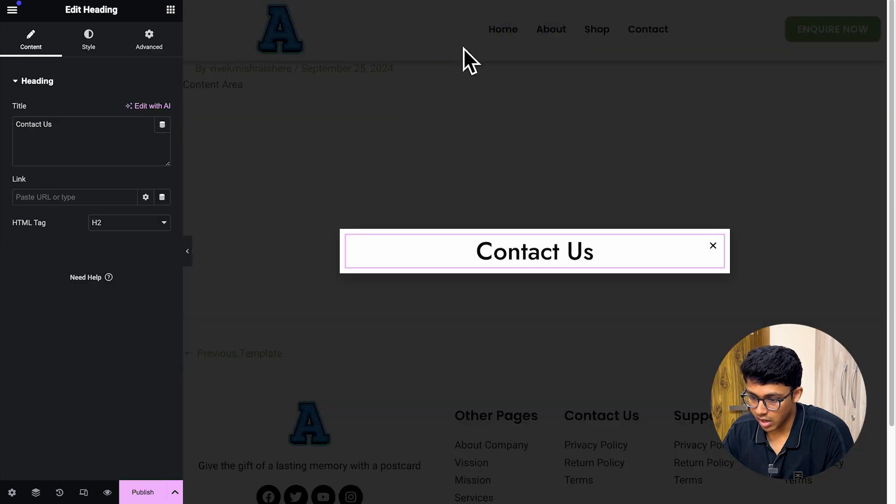
pyautogui.rightClick(531, 239)
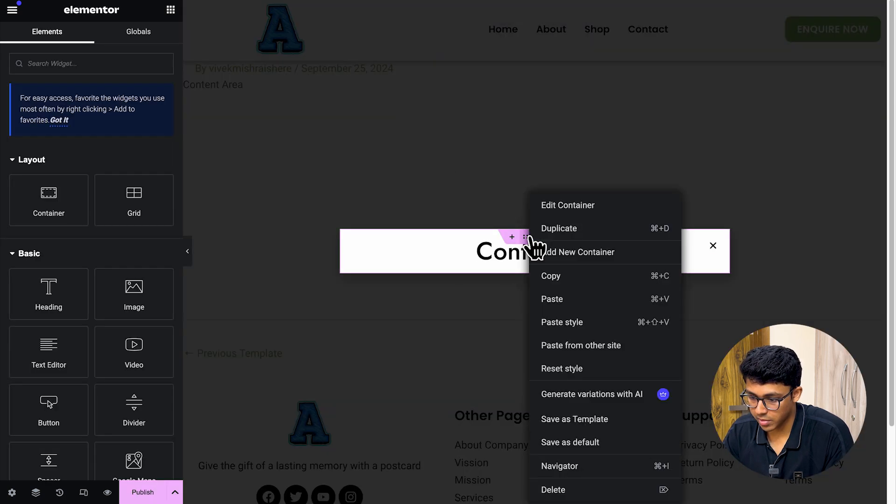
pyautogui.click(562, 304)
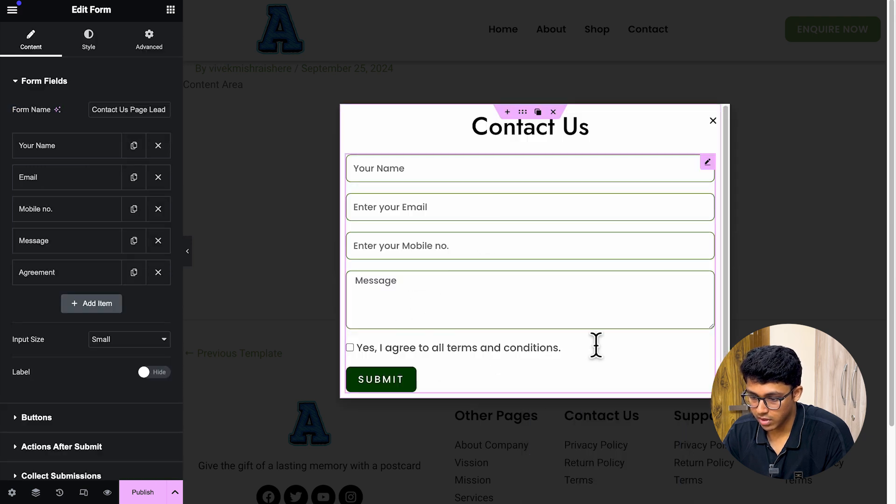
# Step: Set the popup container's padding to 54 px on all sides
pyautogui.click(523, 112)
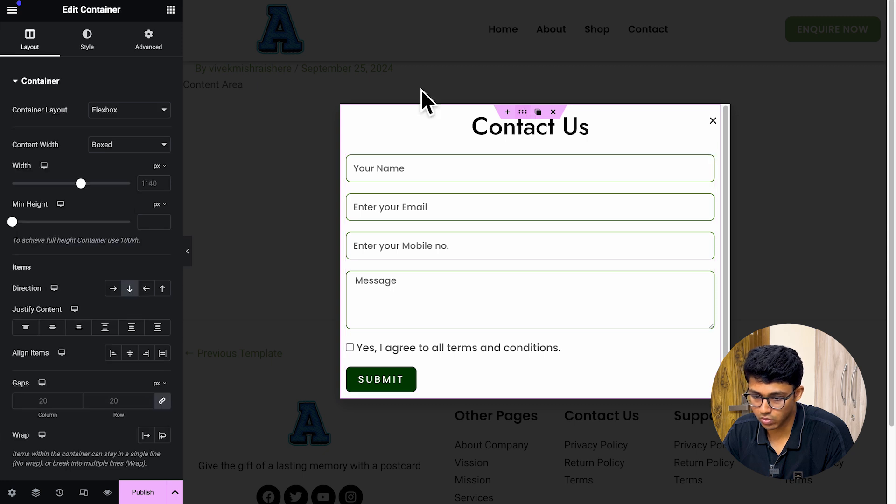
pyautogui.click(149, 38)
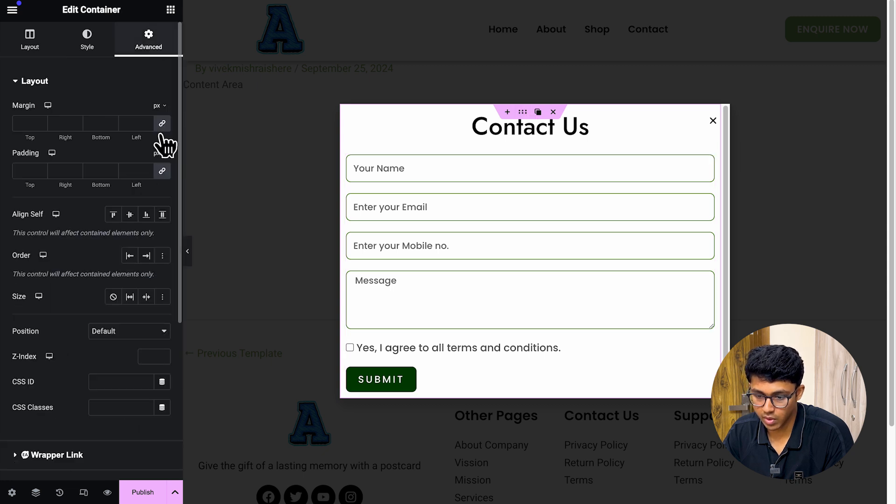
pyautogui.click(46, 172)
pyautogui.write('3')
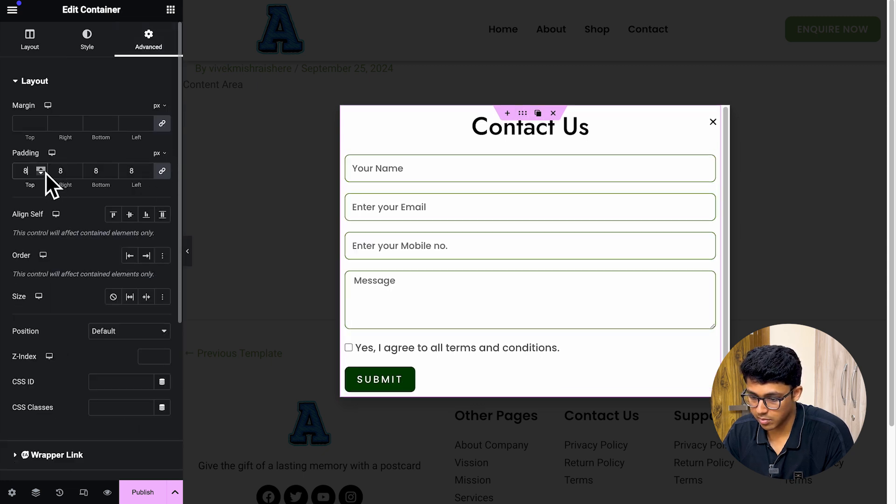
pyautogui.write('8')
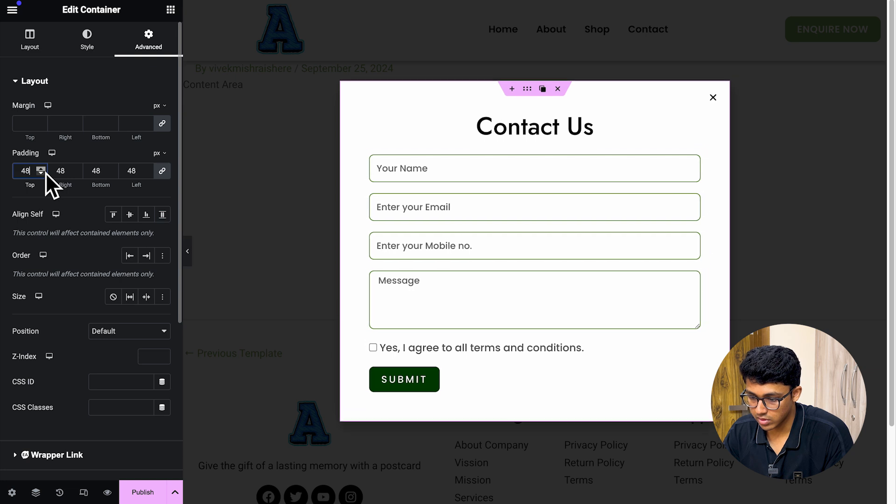
pyautogui.press('BackSpace')
pyautogui.press('BackSpace')
pyautogui.write('54')
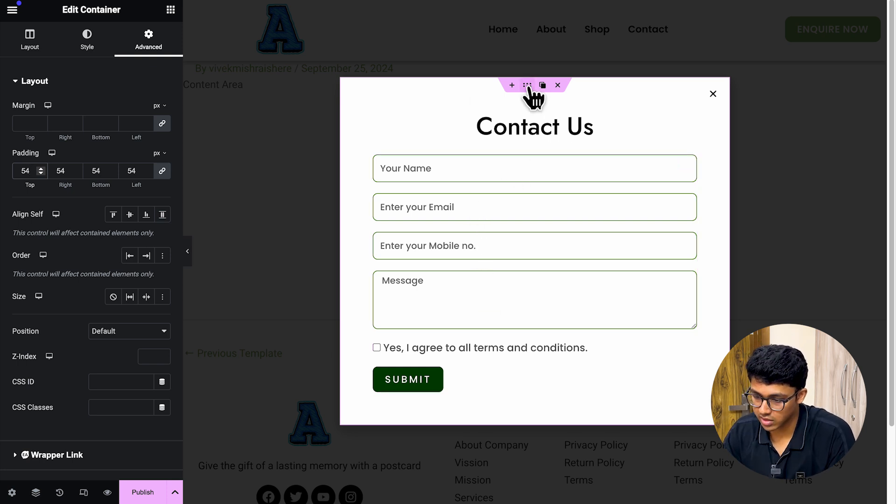
# Step: Give the popup container a classic pale green background, #F6FFF6, and open the popup's publish settings
pyautogui.click(89, 41)
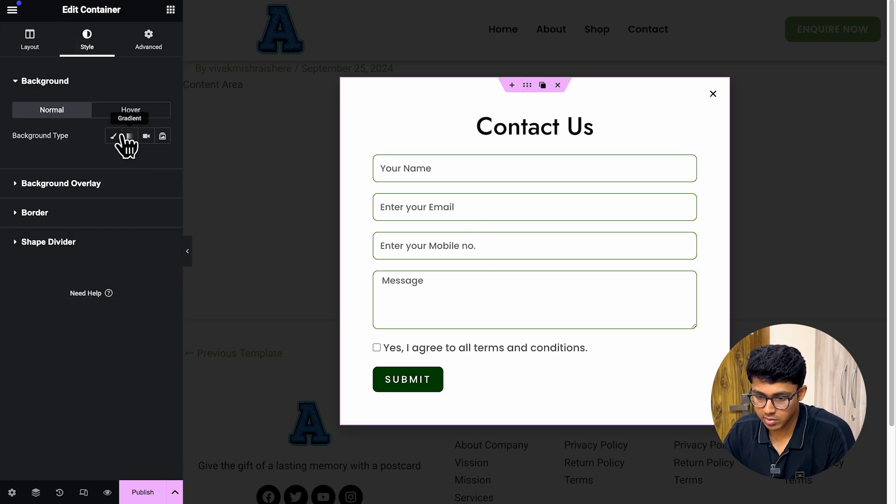
pyautogui.click(114, 136)
pyautogui.click(163, 162)
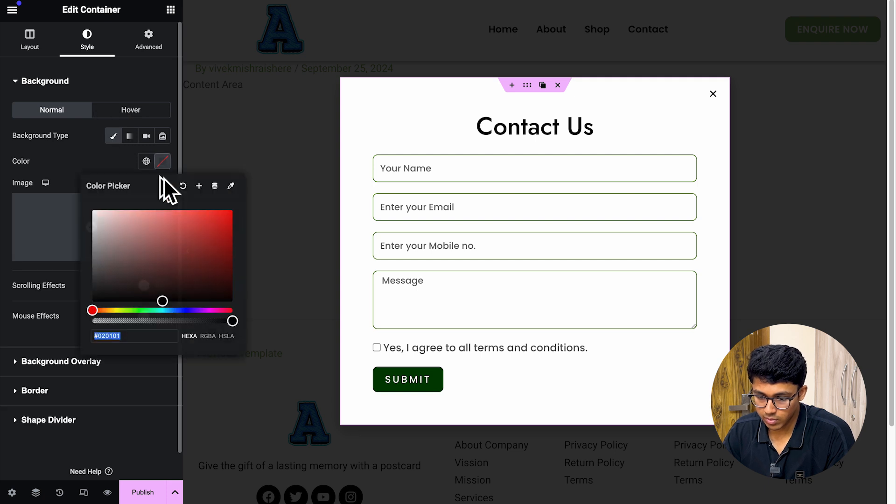
pyautogui.click(140, 310)
pyautogui.moveTo(153, 295); pyautogui.dragTo(95, 207)
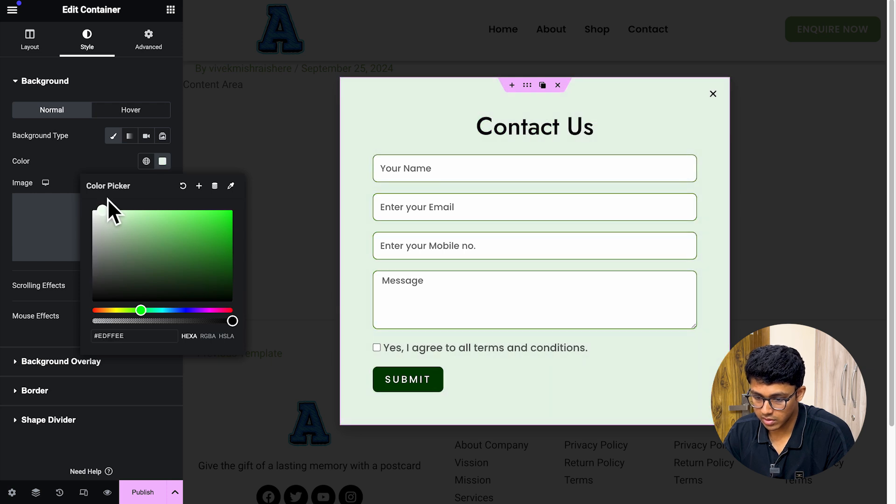
pyautogui.moveTo(101, 195); pyautogui.dragTo(102, 196)
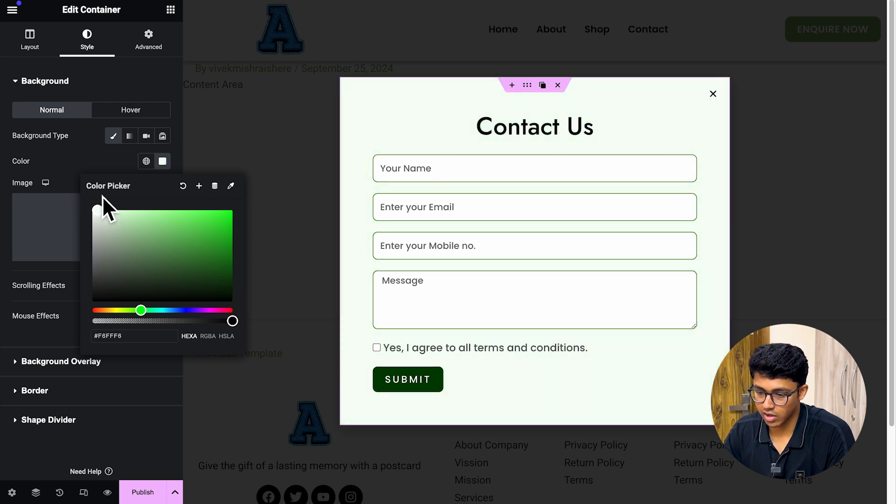
pyautogui.click(61, 157)
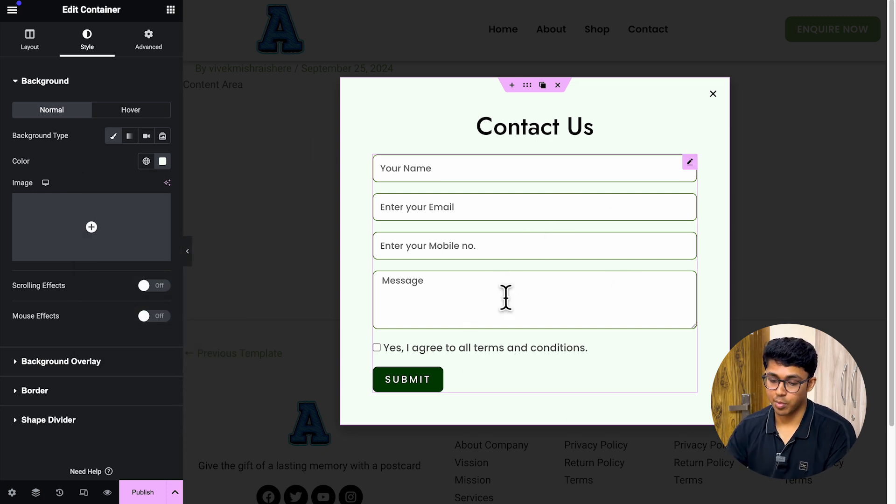
pyautogui.click(143, 494)
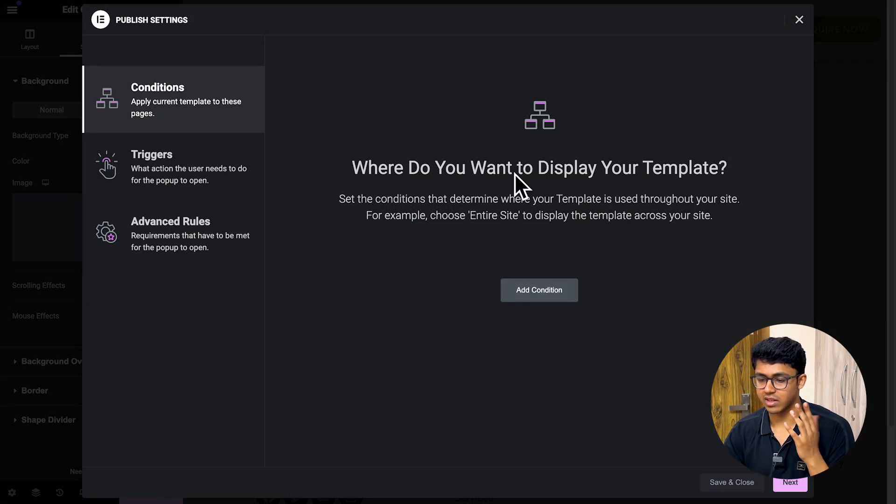
pyautogui.click(542, 286)
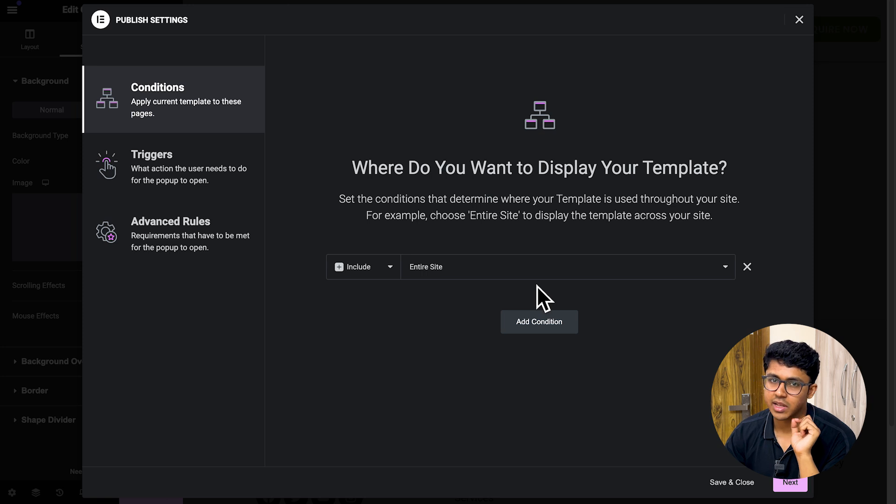
pyautogui.click(587, 270)
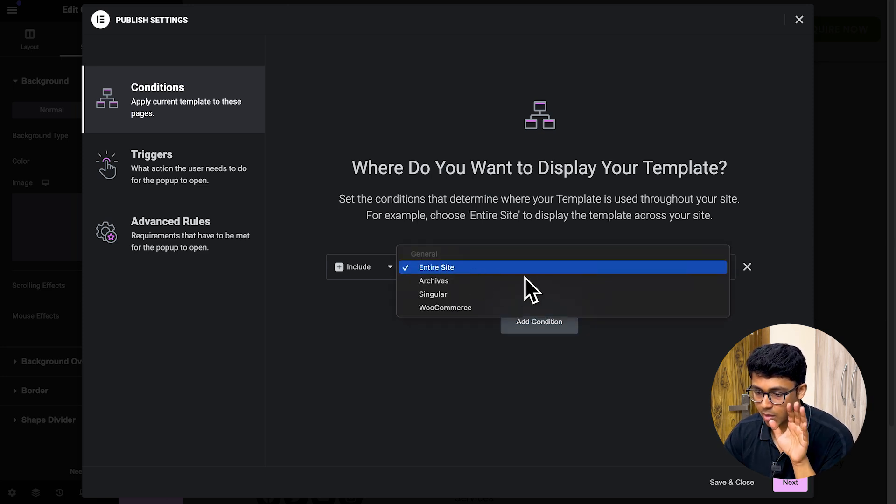
pyautogui.click(500, 298)
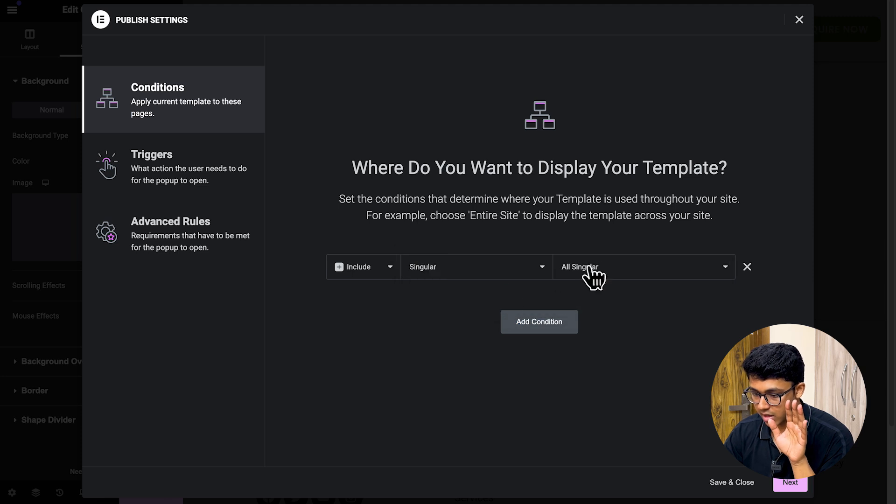
pyautogui.click(610, 269)
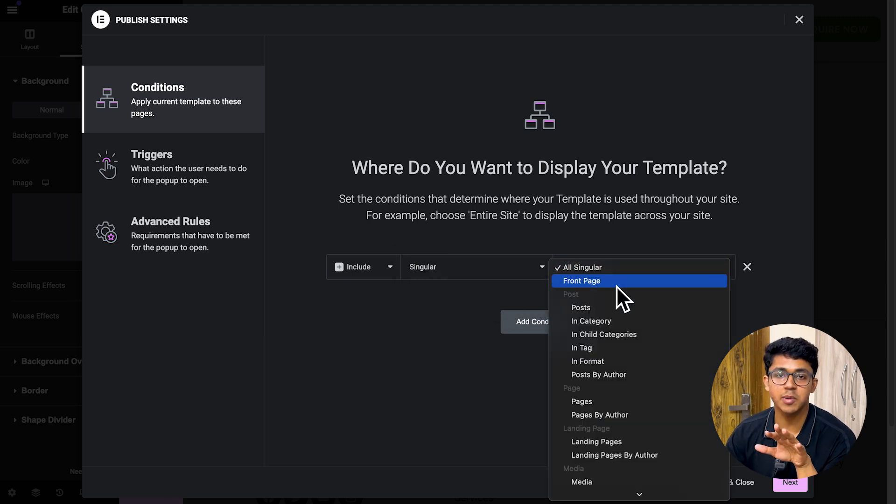
pyautogui.scroll(-3, 629, 338)
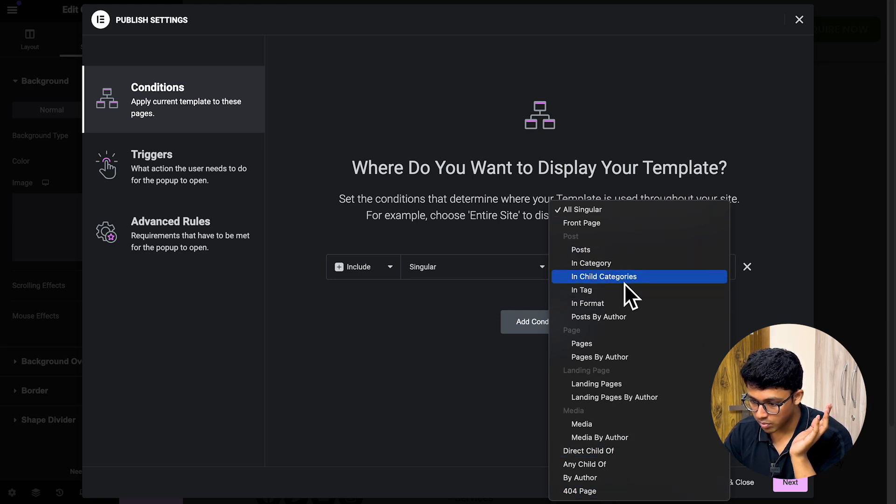
pyautogui.click(593, 345)
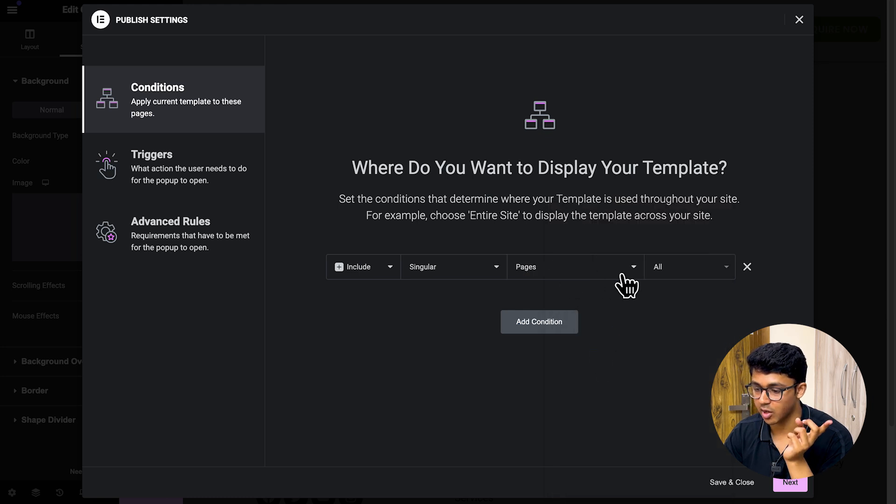
pyautogui.click(687, 279)
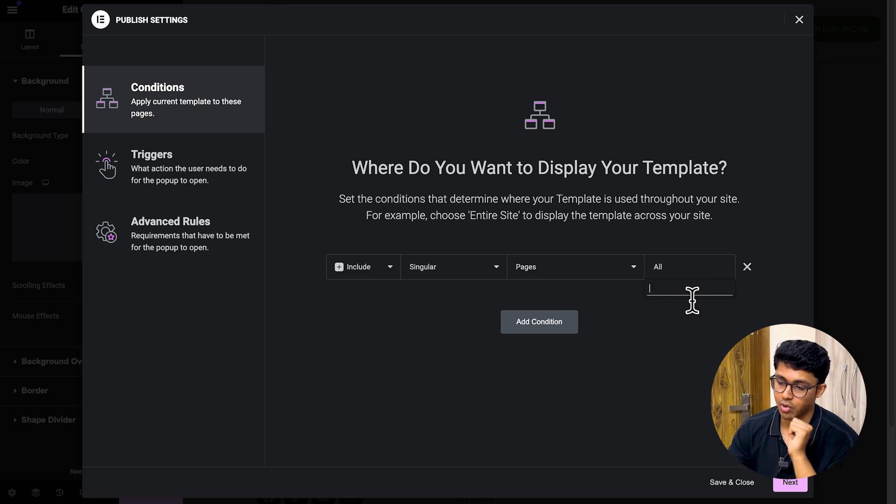
pyautogui.write('about')
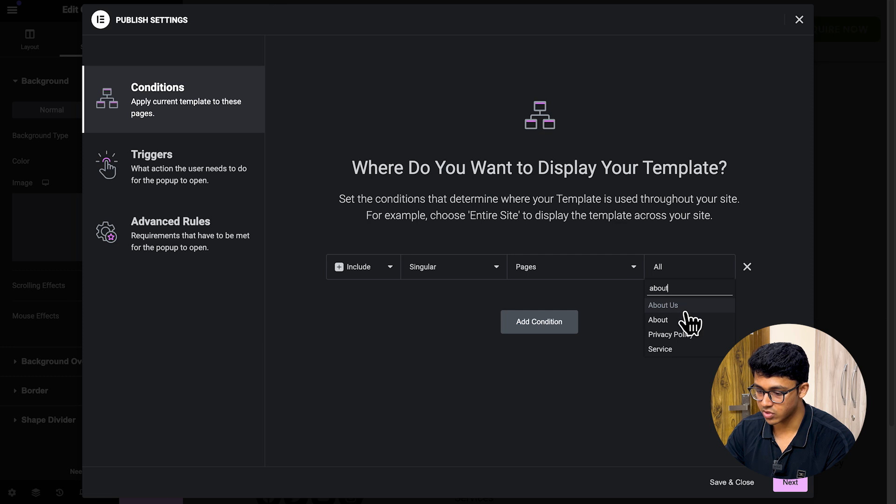
pyautogui.doubleClick(694, 299)
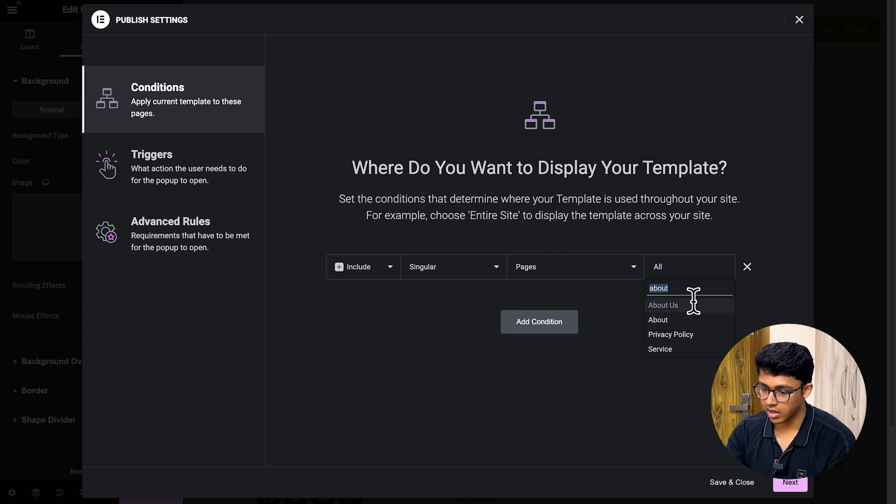
pyautogui.write('service')
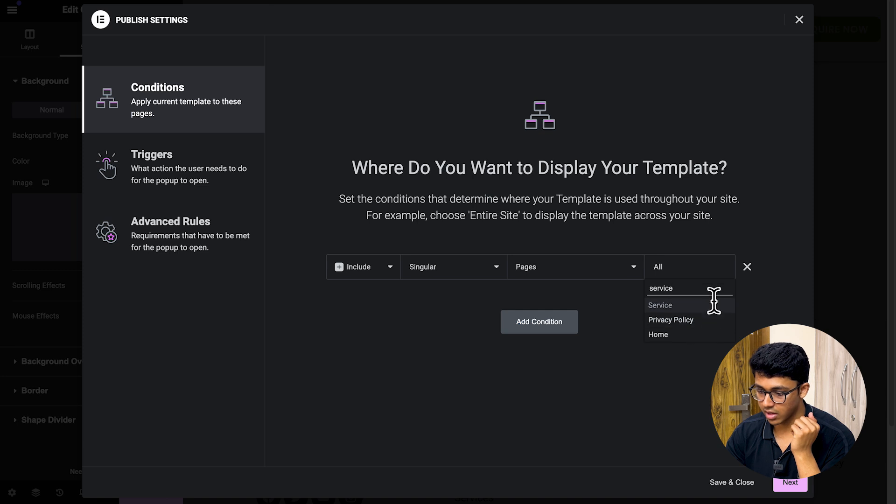
pyautogui.click(747, 267)
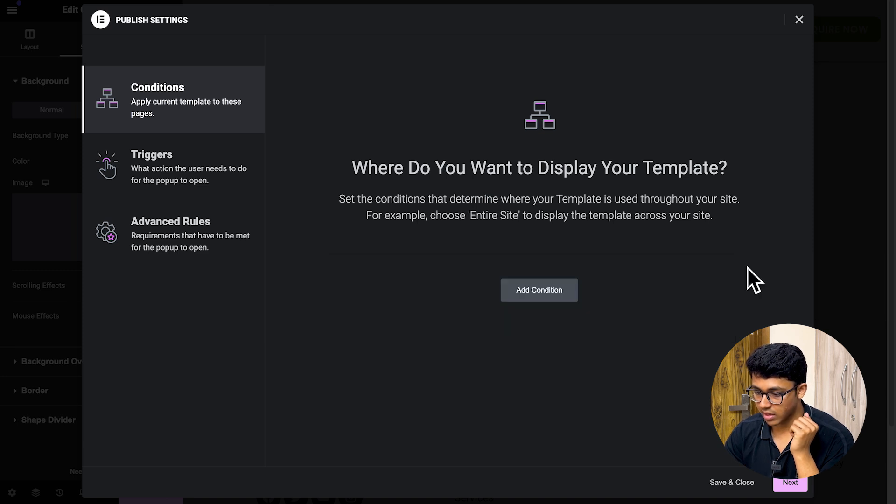
# Step: Add a display condition including the Entire Site and enable the On Page Load trigger within 5 seconds
pyautogui.click(551, 295)
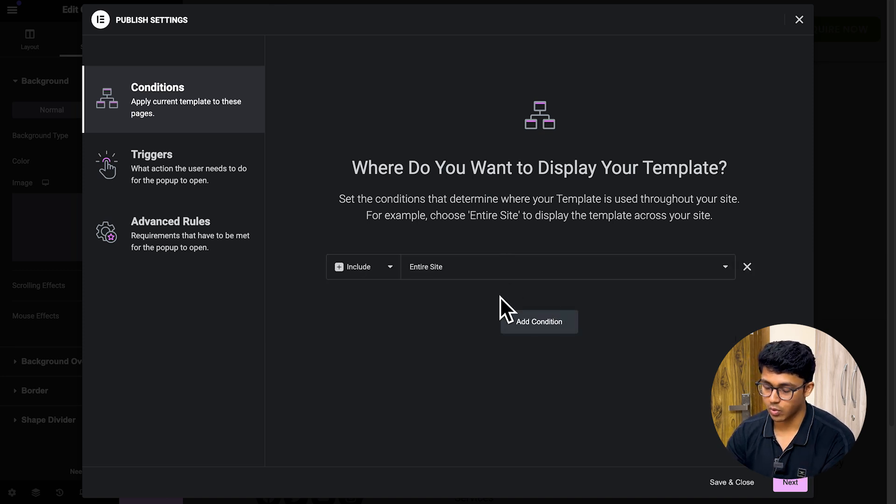
pyautogui.click(789, 484)
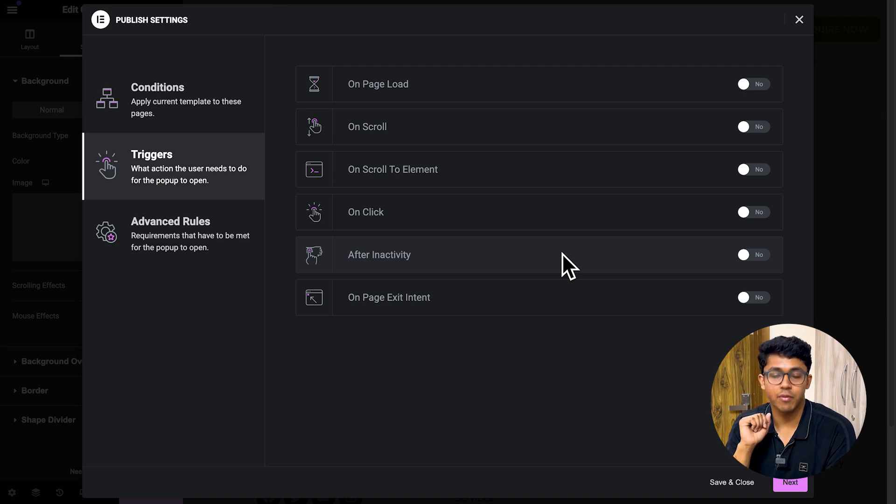
pyautogui.click(752, 85)
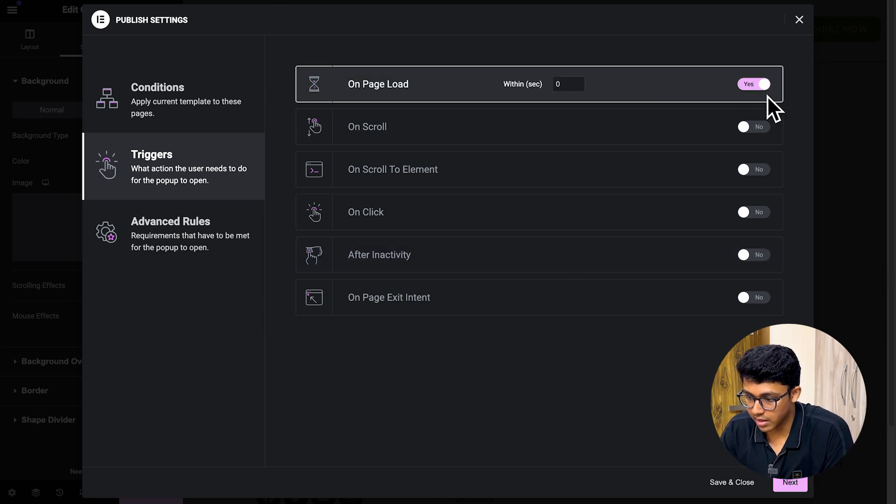
pyautogui.click(578, 85)
pyautogui.press('super+a')
pyautogui.write('5')
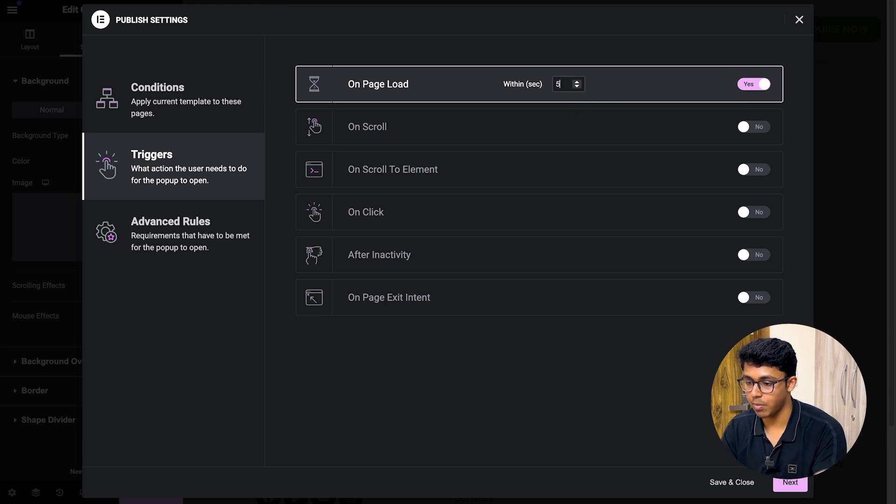
pyautogui.click(745, 128)
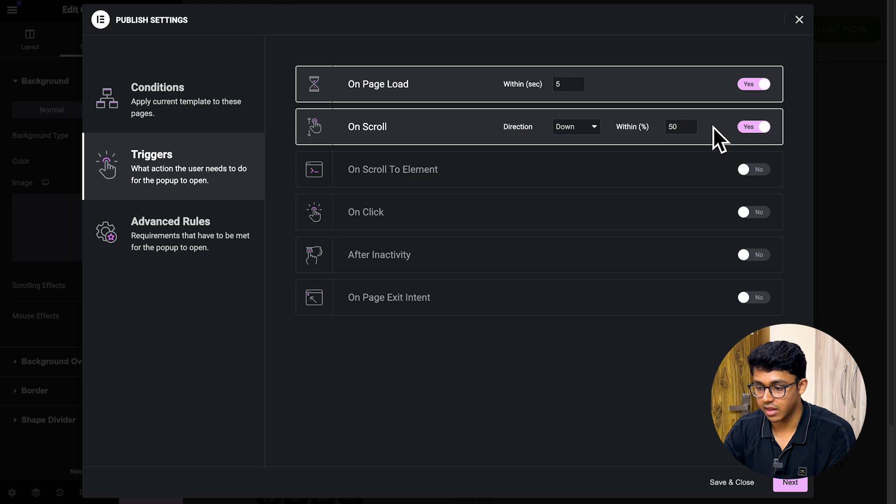
pyautogui.doubleClick(684, 131)
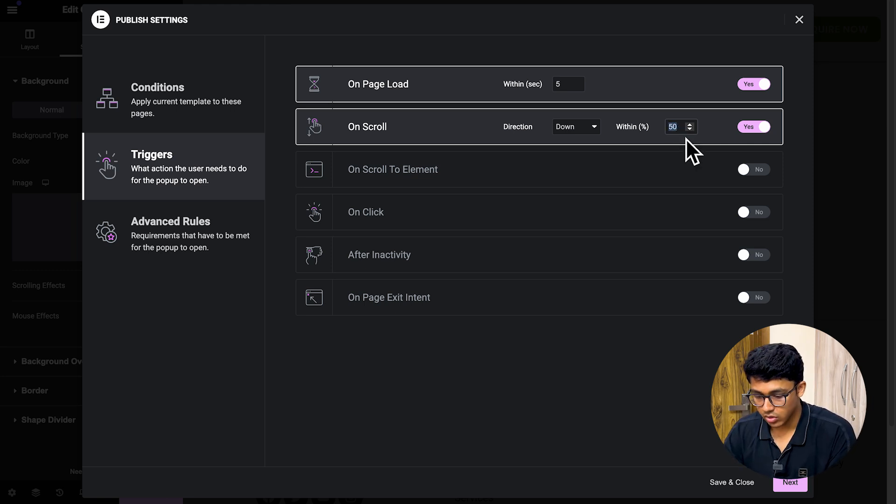
pyautogui.write('20')
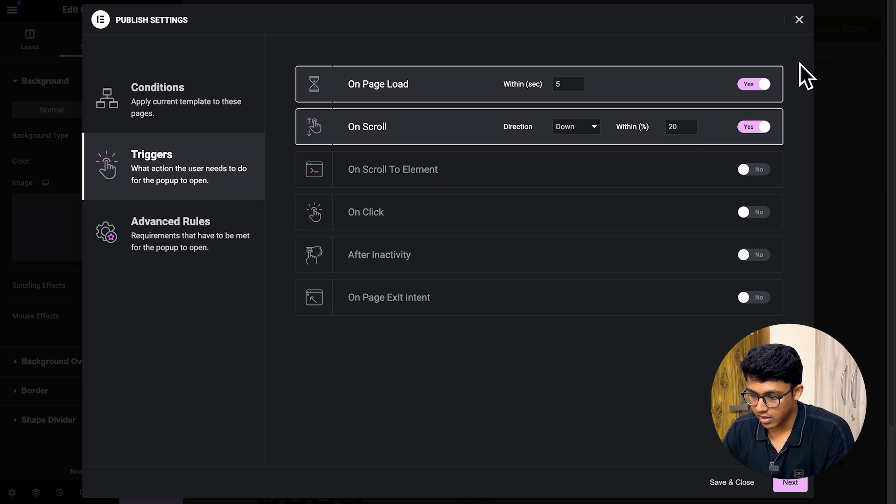
pyautogui.click(762, 85)
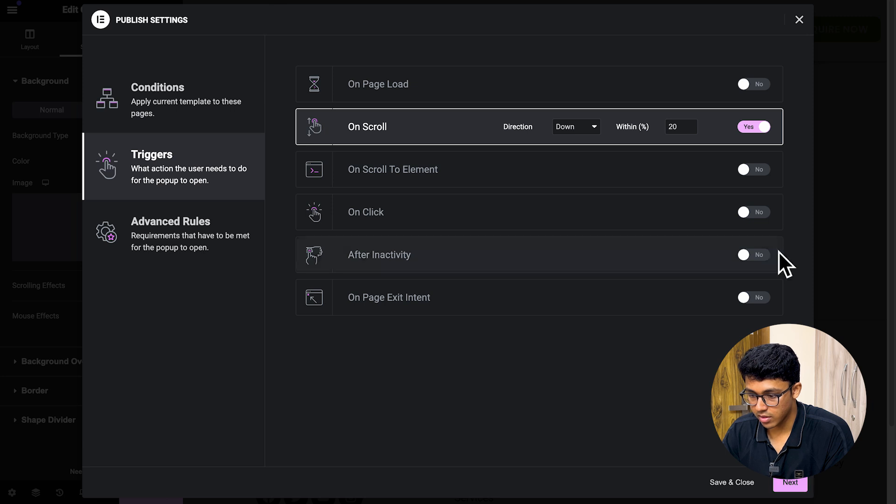
pyautogui.click(760, 128)
pyautogui.click(756, 84)
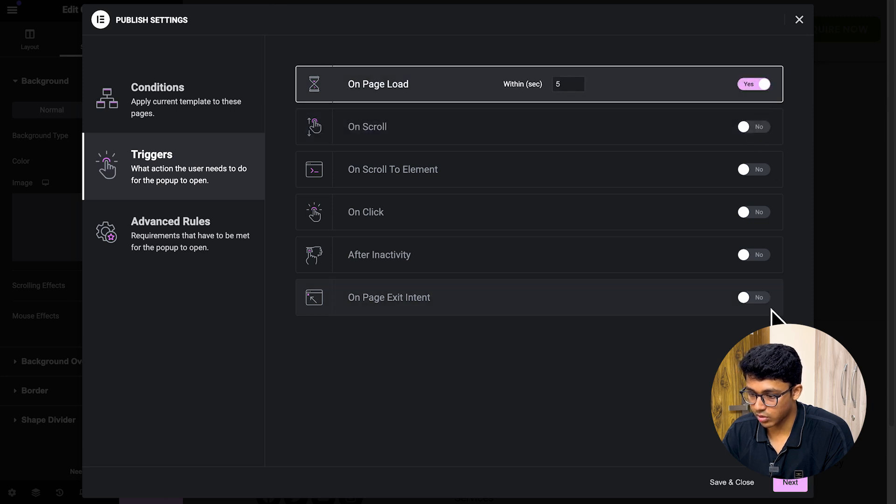
# Step: Leave all advanced rules off and save the publish settings to make the popup live
pyautogui.click(792, 484)
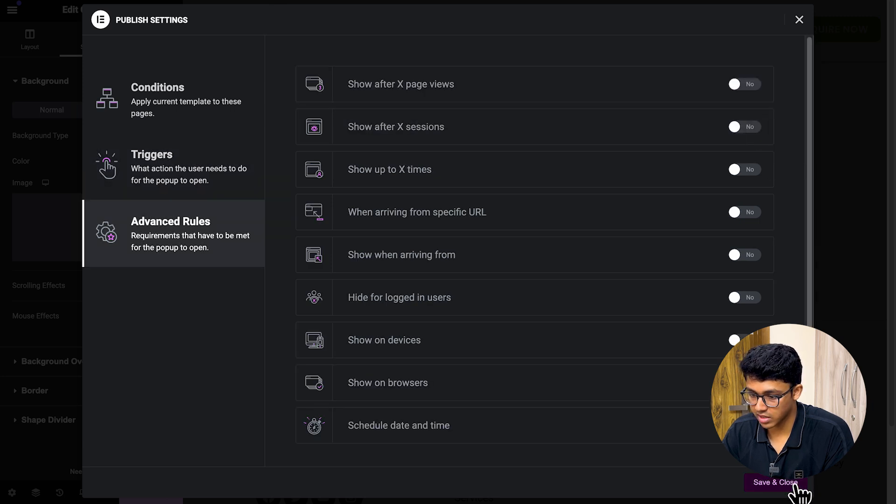
pyautogui.click(790, 484)
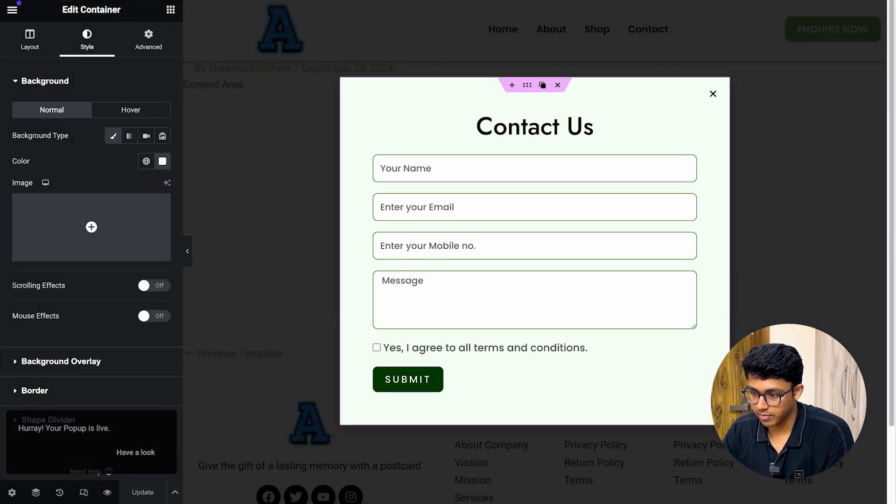
# Step: Open the WordPress site's address in a new browser tab
pyautogui.press('super+t')
pyautogui.write('youtu')
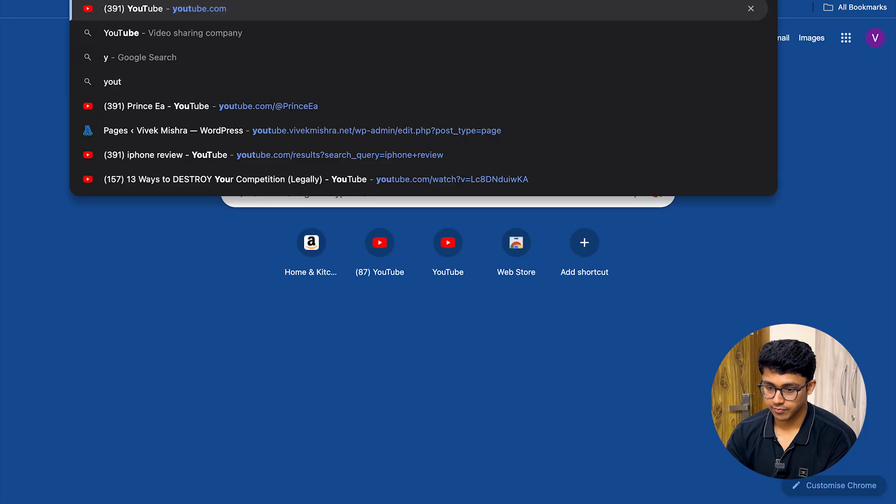
pyautogui.write('be.')
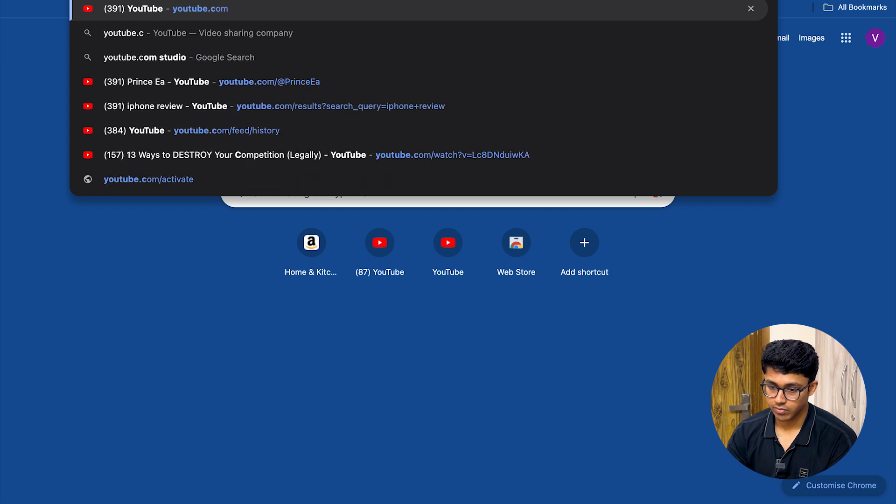
pyautogui.write('vivekmishra.n')
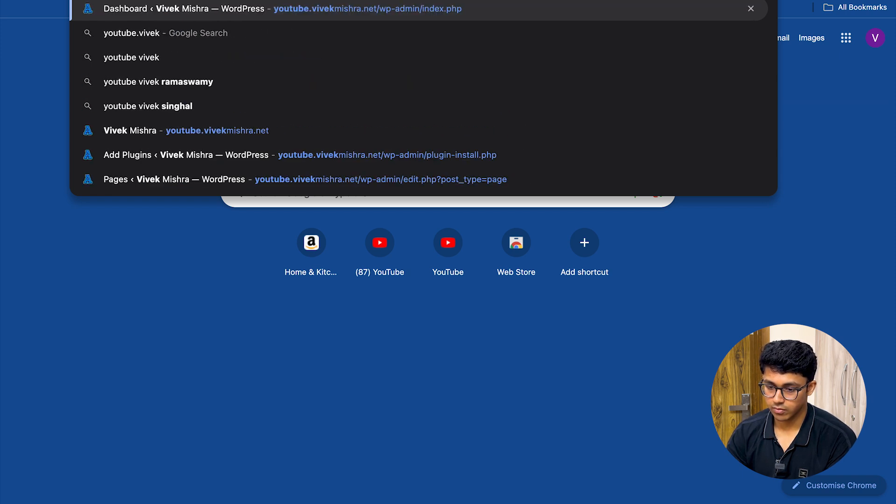
pyautogui.write('et')
pyautogui.press('Return')
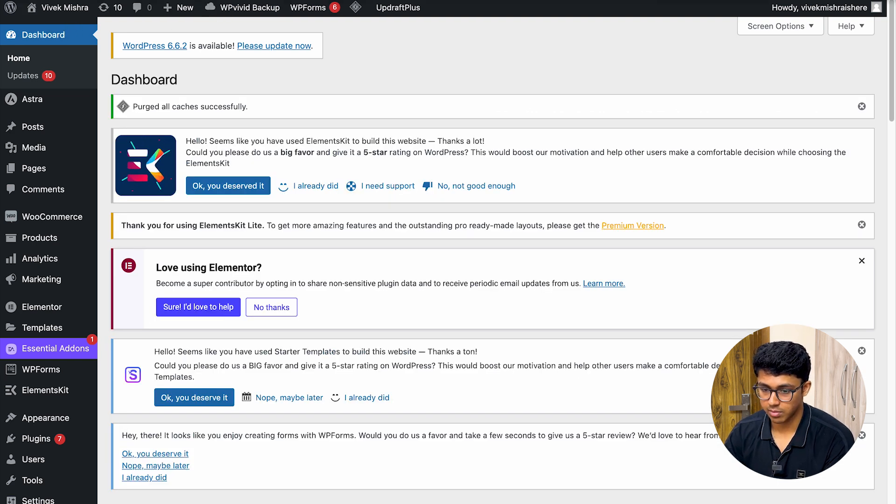
# Step: Visit the live site's home page and test the contact popup by submitting its form empty
pyautogui.moveTo(61, 8)
pyautogui.click(49, 32)
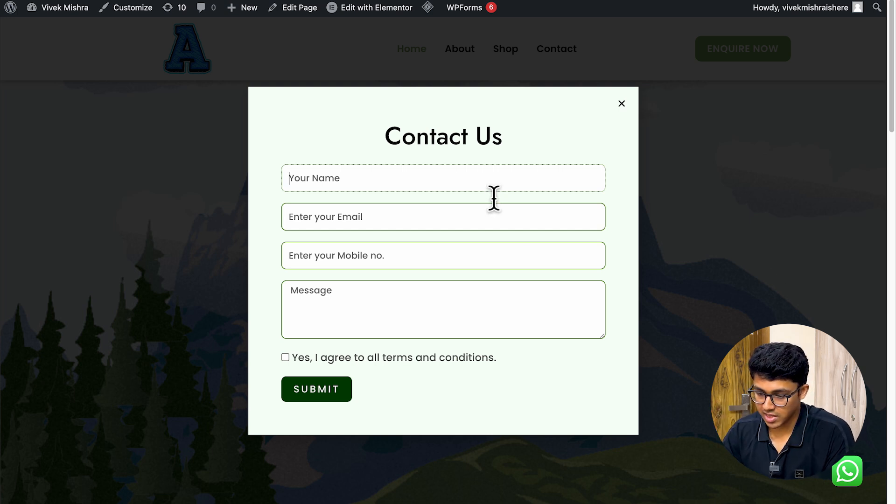
pyautogui.click(452, 219)
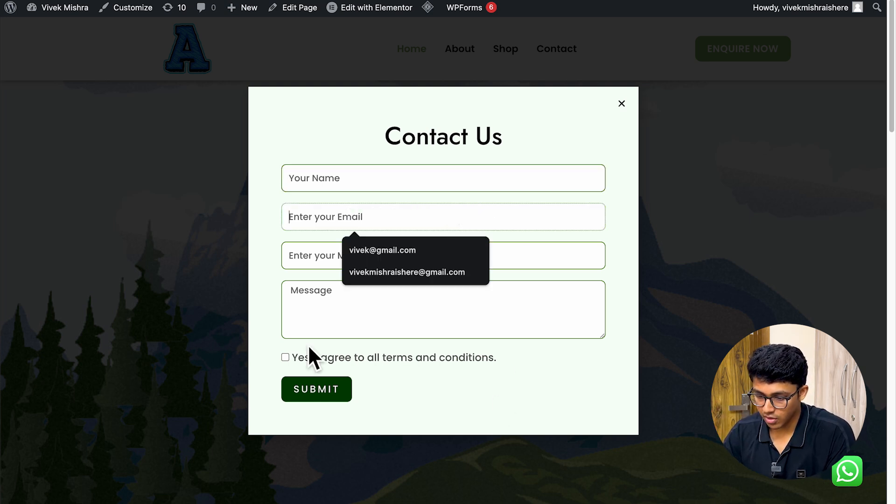
pyautogui.click(321, 391)
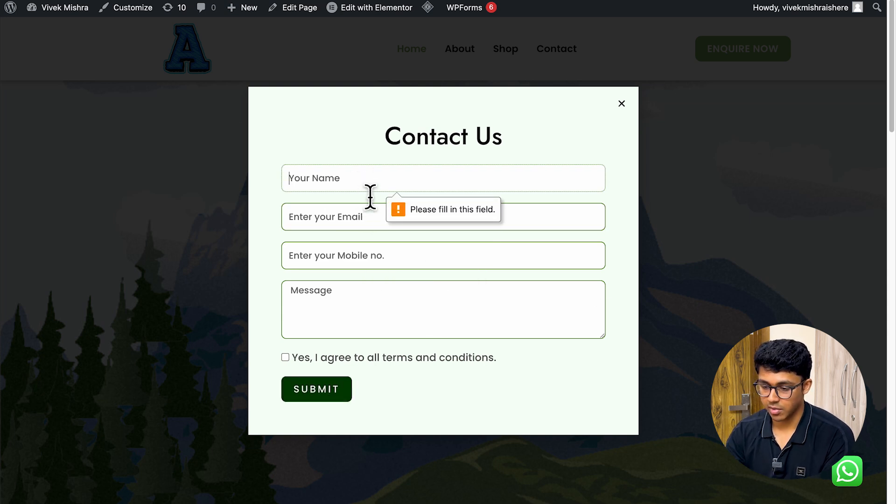
# Step: Fill in the popup's name, email and mobile number fields with test contact details and submit the form
pyautogui.write('vivek')
pyautogui.click(313, 228)
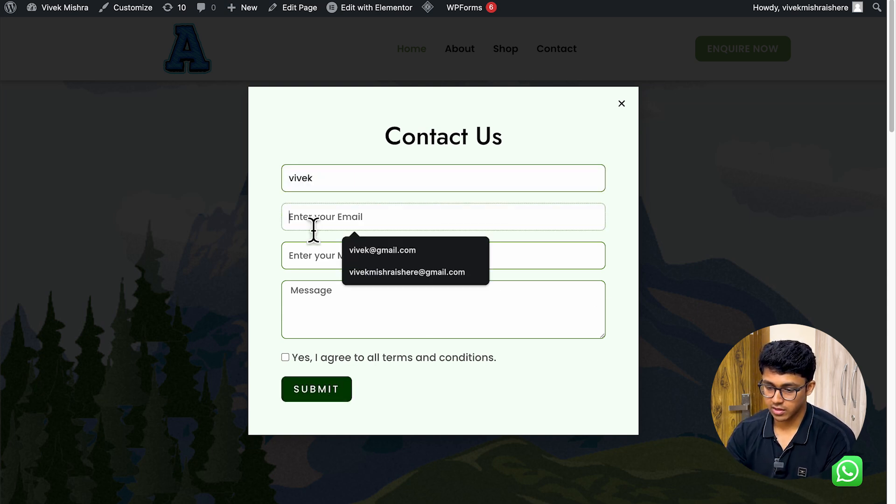
pyautogui.click(390, 254)
pyautogui.click(386, 264)
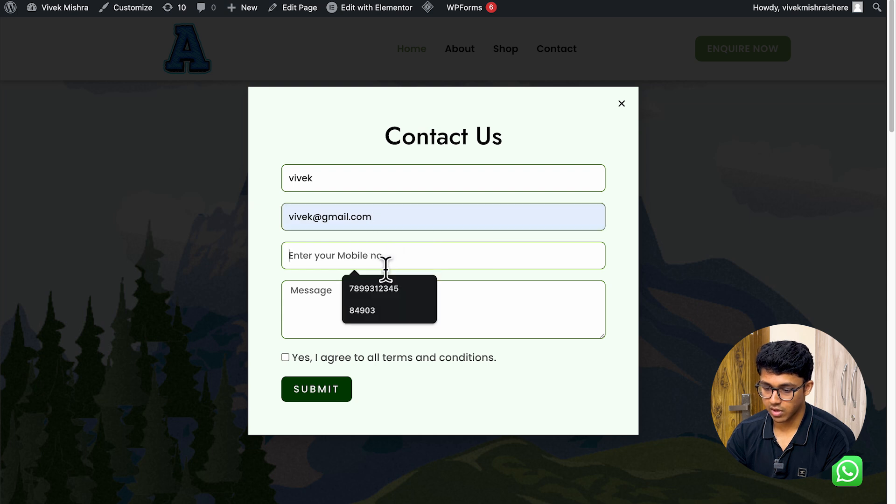
pyautogui.click(382, 290)
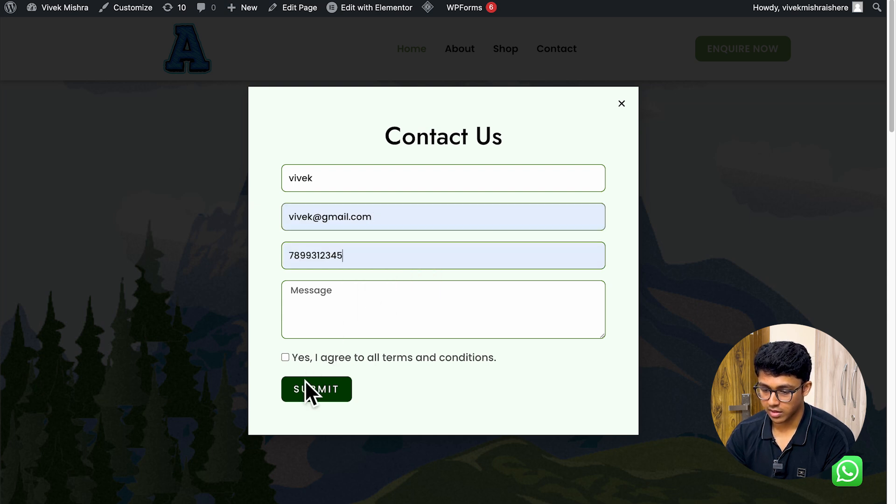
pyautogui.click(312, 393)
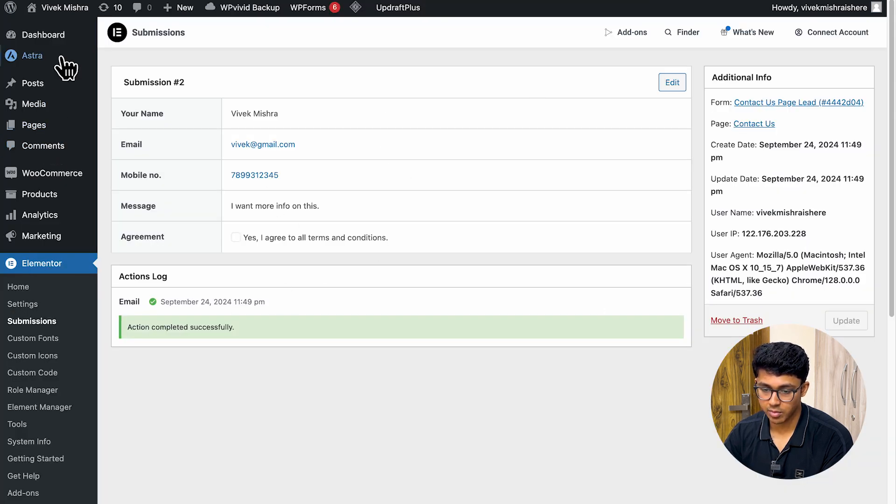
# Step: Go to the WordPress dashboard and open Elementor's list of form submissions
pyautogui.click(63, 42)
pyautogui.scroll(-2, 51, 242)
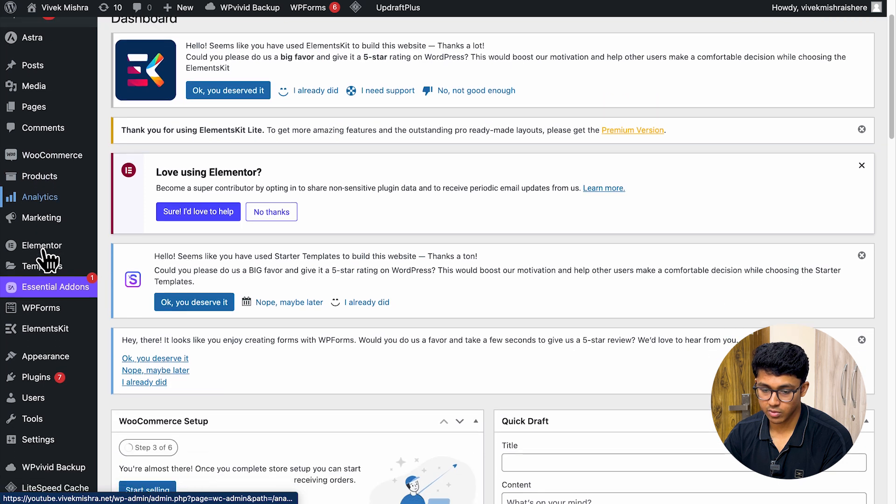
pyautogui.moveTo(70, 182)
pyautogui.scroll(-1, 70, 182)
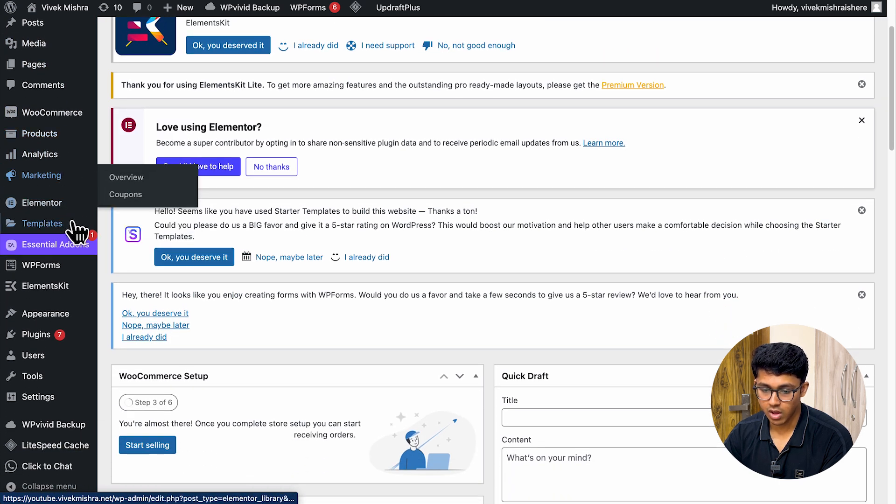
pyautogui.moveTo(41, 207)
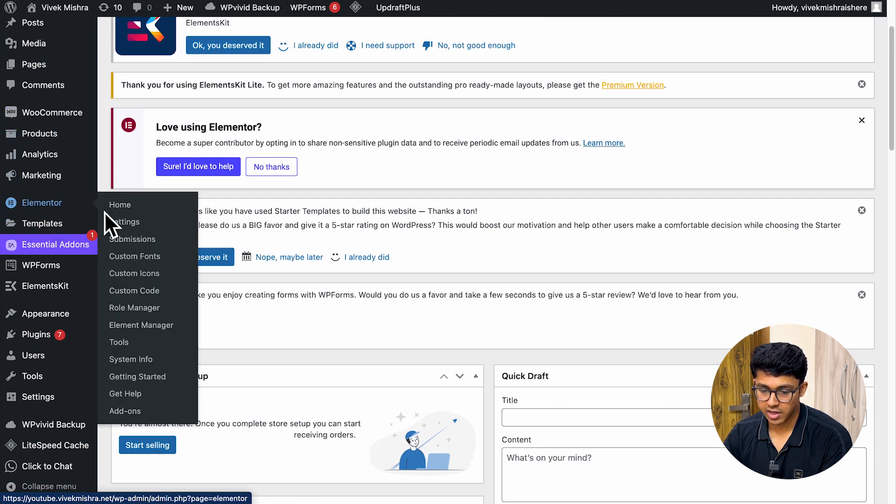
pyautogui.click(132, 239)
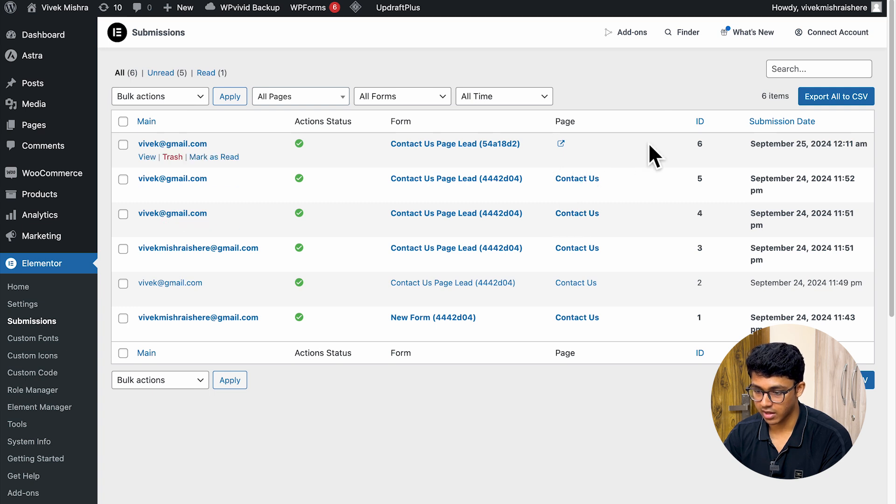
# Step: Check the source page of the newest submission and view that submission's details
pyautogui.click(562, 144)
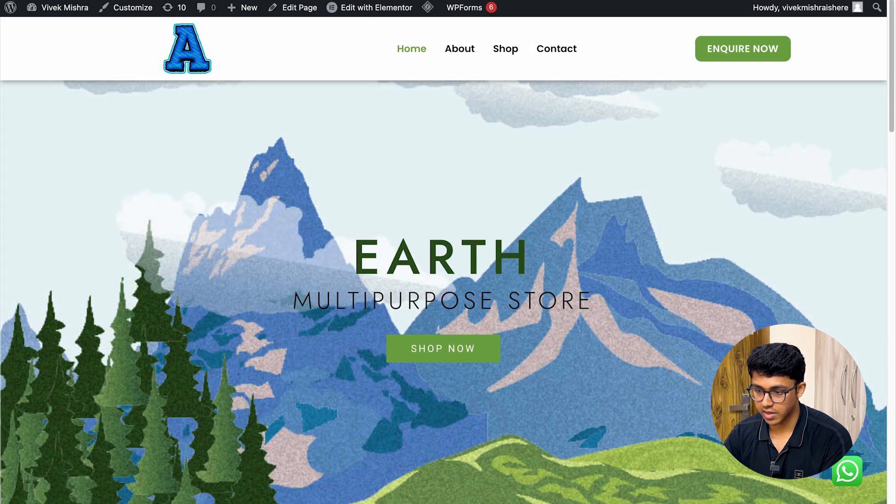
pyautogui.press('super+w')
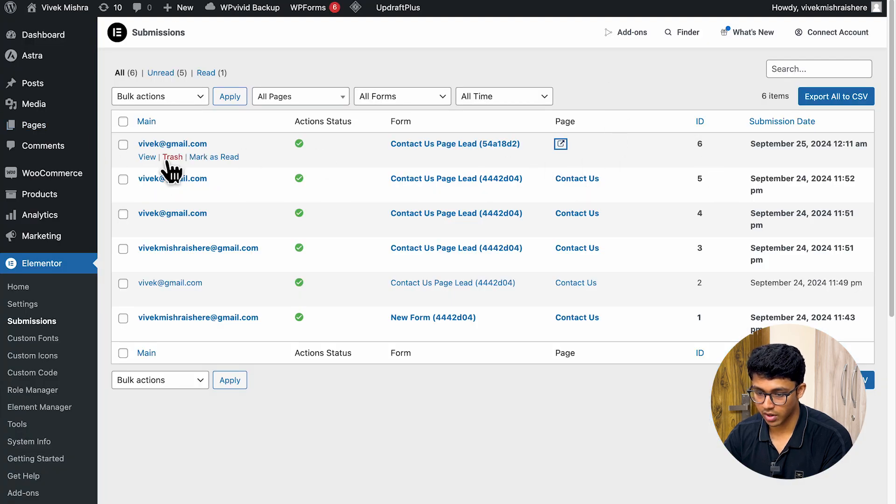
pyautogui.click(152, 159)
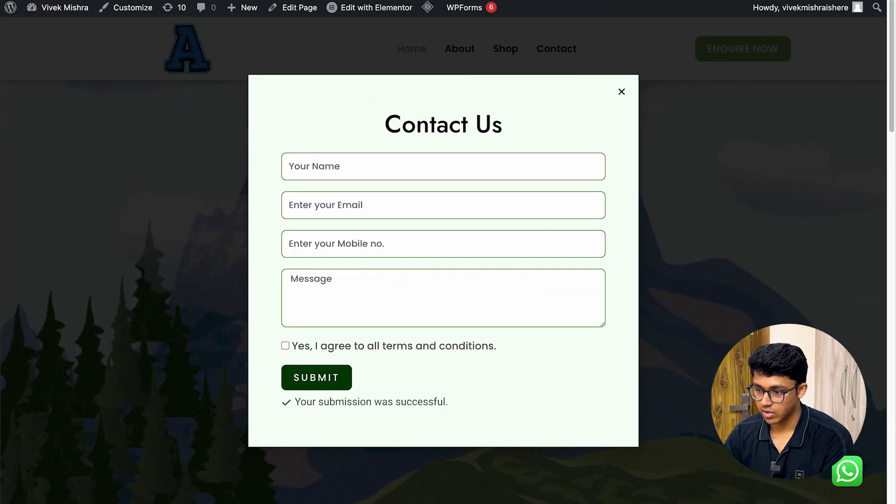
# Step: Search for Canva in a new browser tab, open its home page and dismiss the Google sign-in prompt
pyautogui.hotkey('ctrl', 't')
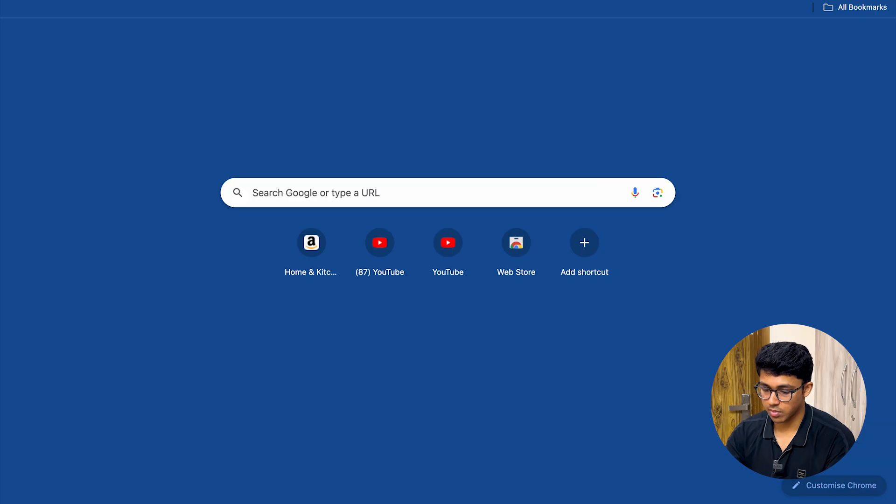
pyautogui.write('canva')
pyautogui.press('Return')
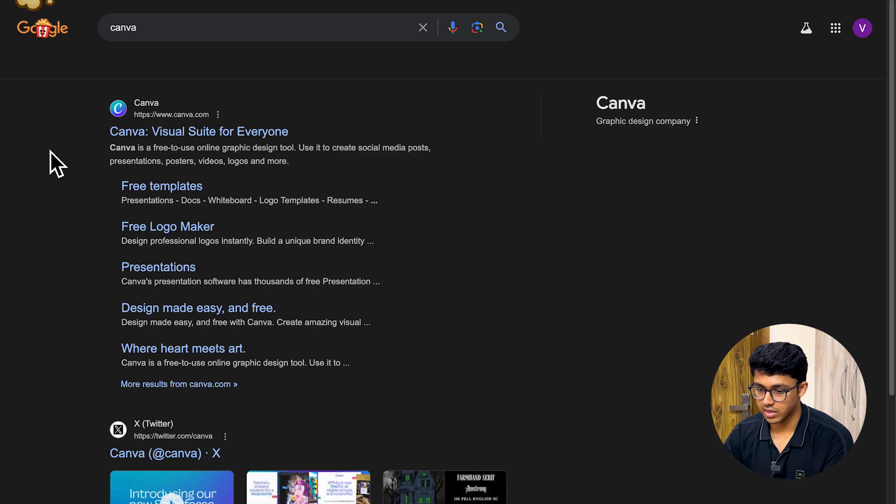
pyautogui.click(203, 132)
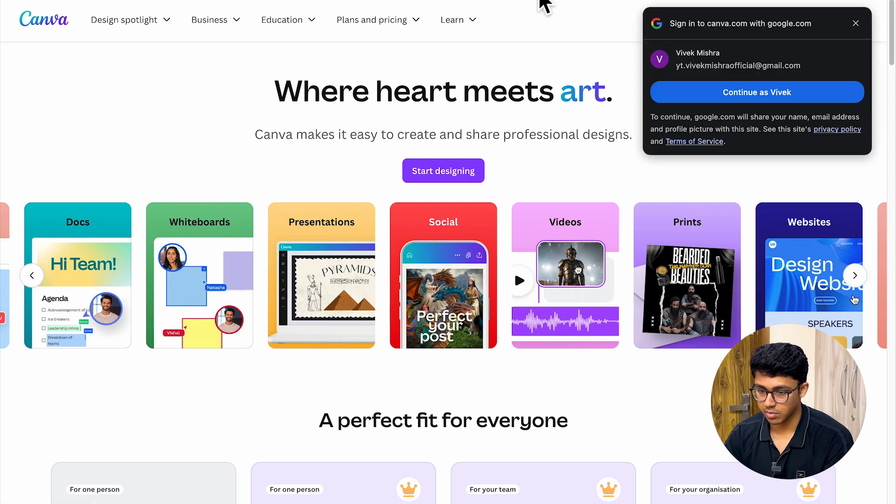
pyautogui.click(856, 24)
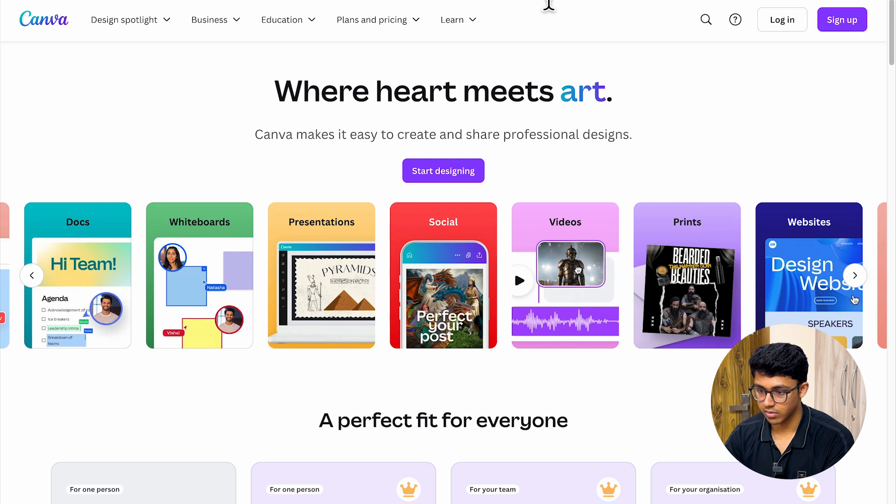
# Step: Search Google Images for "diwali offer", declining the use of precise location
pyautogui.click(543, 1)
pyautogui.write('diwali')
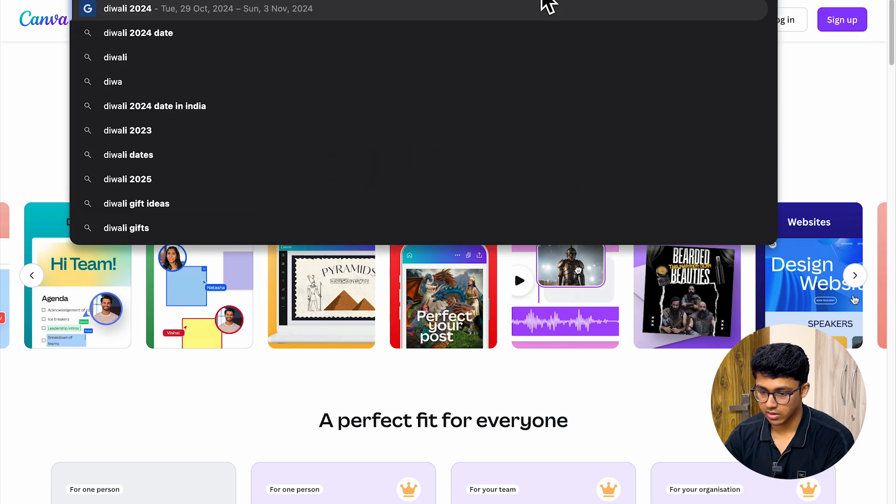
pyautogui.write(' offer')
pyautogui.press('Return')
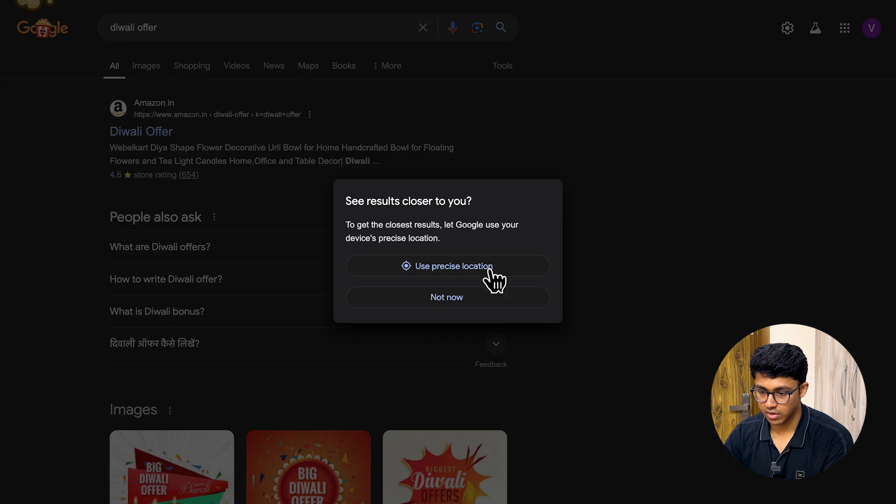
pyautogui.click(490, 304)
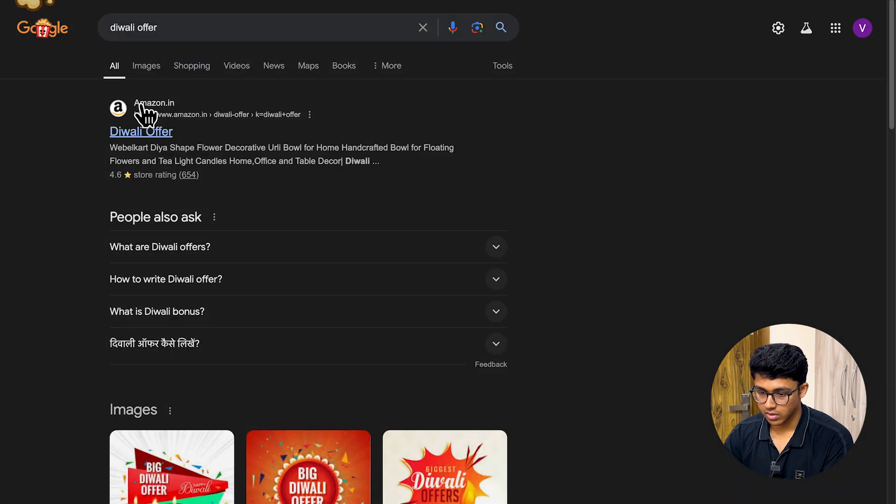
pyautogui.click(147, 66)
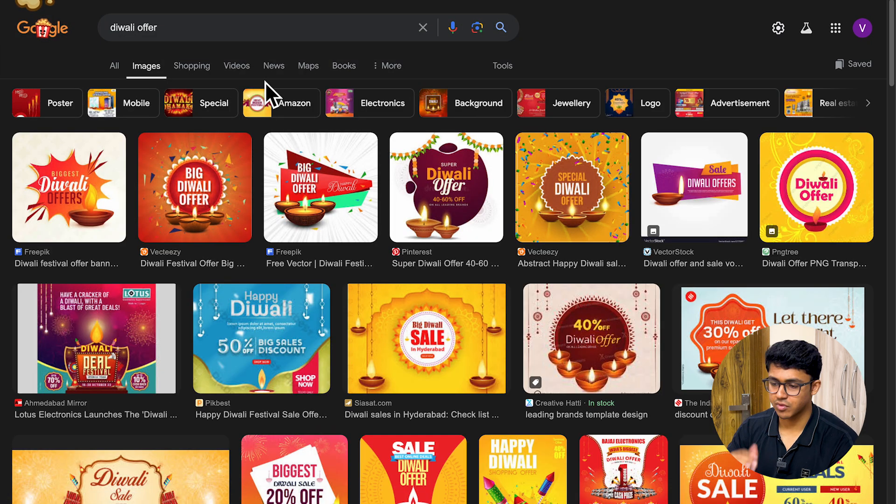
# Step: Save the square red "Big Diwali Offer" image from Vecteezy to the Downloads folder under its suggested file name
pyautogui.click(206, 208)
pyautogui.rightClick(709, 284)
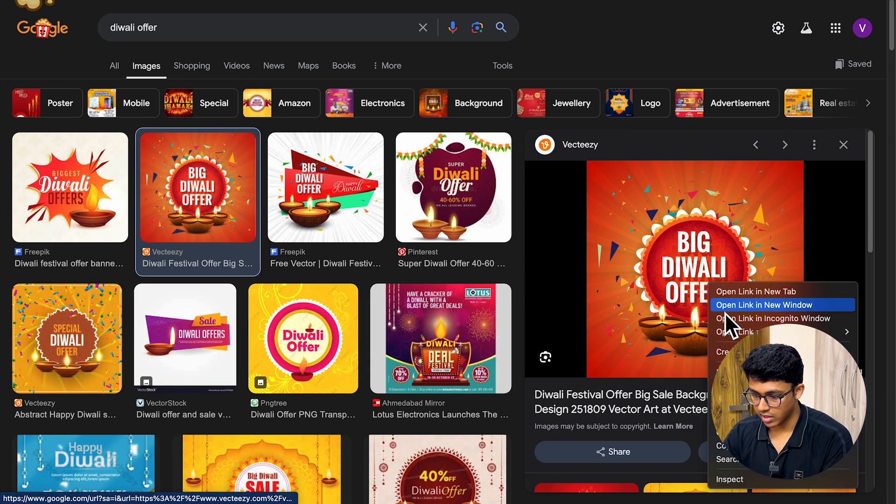
pyautogui.click(743, 419)
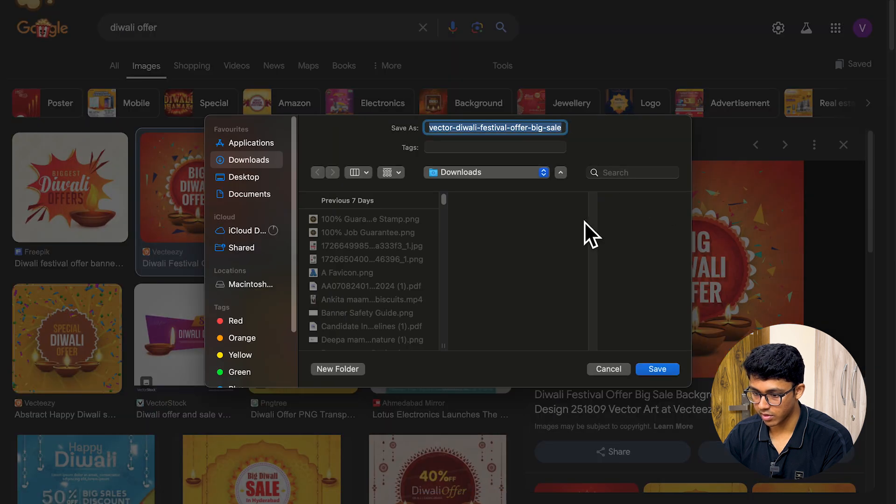
pyautogui.click(665, 371)
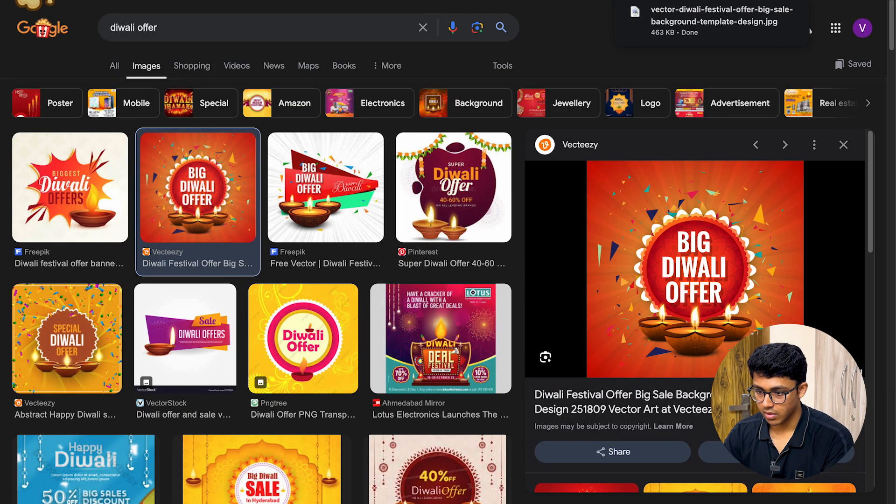
# Step: Switch back to the popup in the Elementor editor and delete the container holding the contact form
pyautogui.hotkey('ctrl', 'Tab')
pyautogui.click(390, 0)
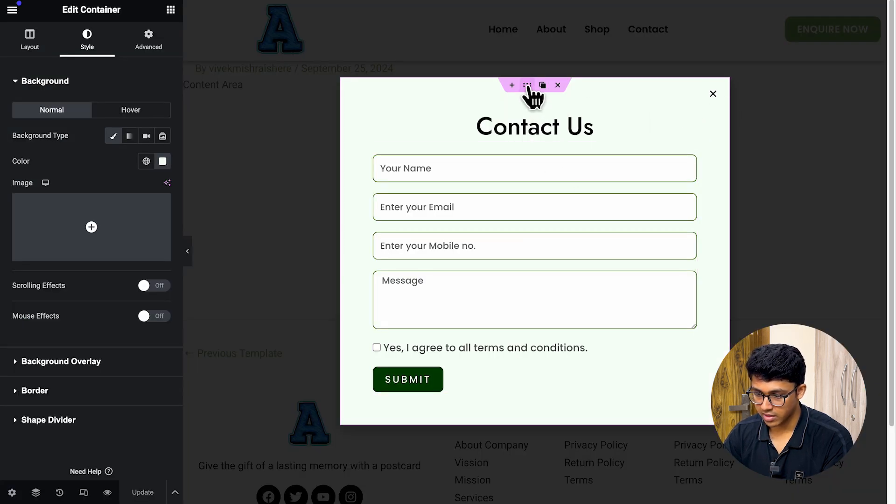
pyautogui.click(558, 85)
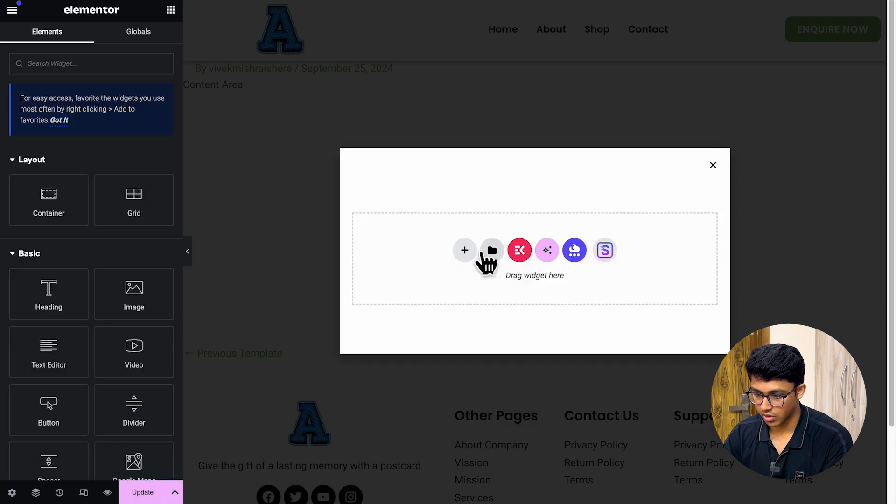
# Step: Add a single vertical Flexbox container to the empty popup and place an Image widget inside it
pyautogui.click(469, 252)
pyautogui.click(482, 260)
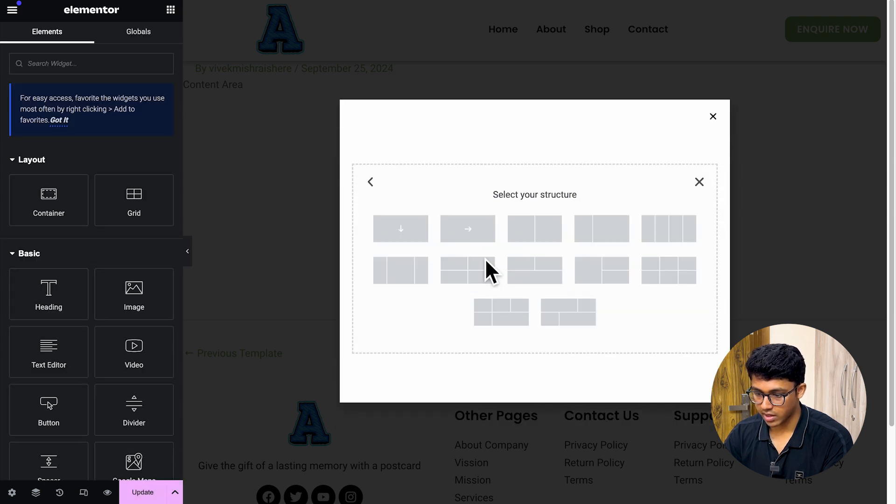
pyautogui.click(400, 235)
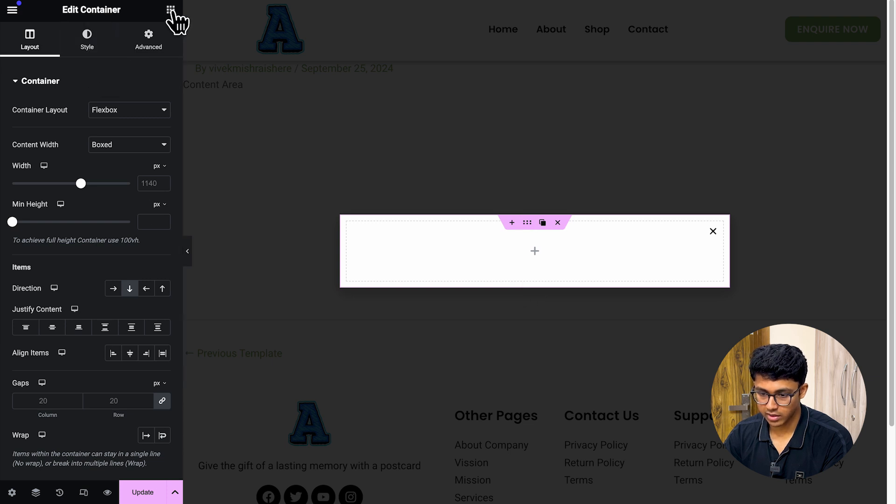
pyautogui.click(171, 10)
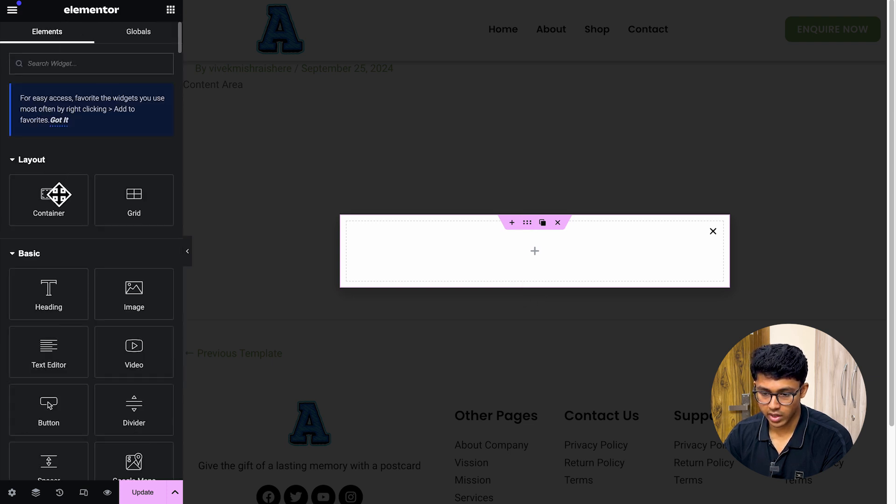
pyautogui.moveTo(139, 309); pyautogui.dragTo(472, 250)
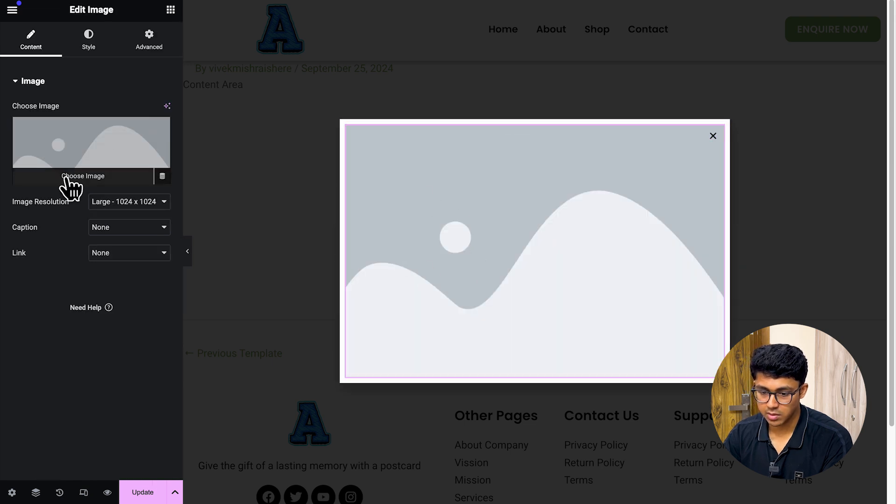
# Step: Upload the vector-diwali-festival-offer image from Downloads to the media library and insert it into the Image widget
pyautogui.click(69, 182)
pyautogui.click(180, 64)
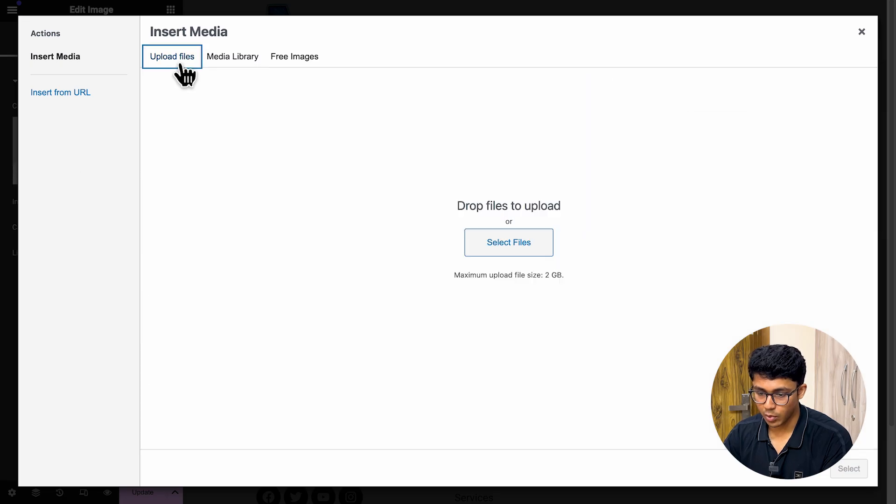
pyautogui.click(503, 252)
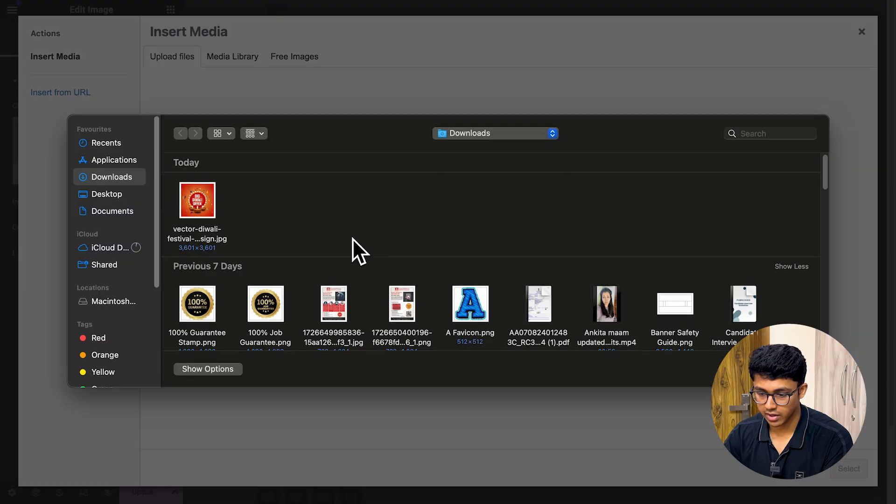
pyautogui.click(215, 202)
pyautogui.press('Return')
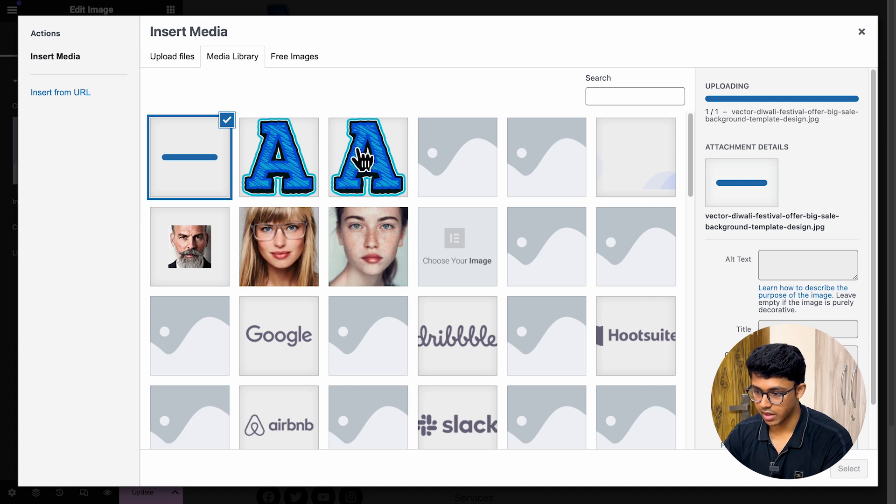
pyautogui.click(179, 58)
pyautogui.click(234, 62)
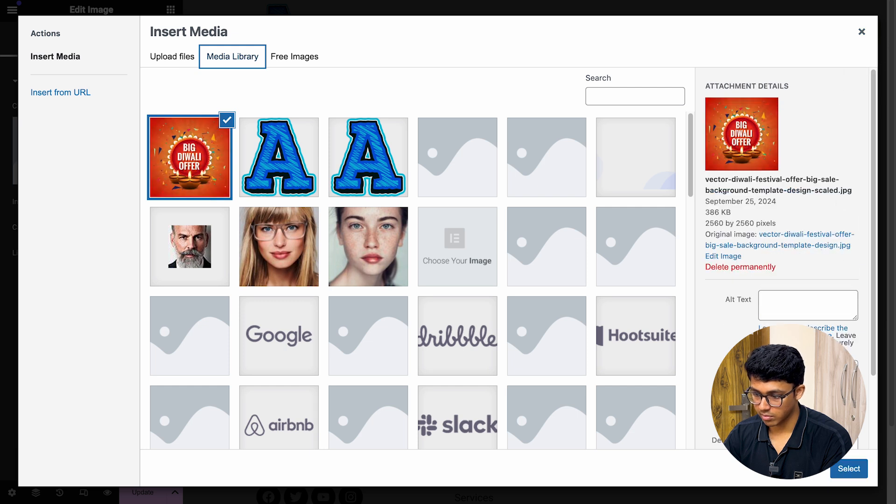
pyautogui.click(848, 469)
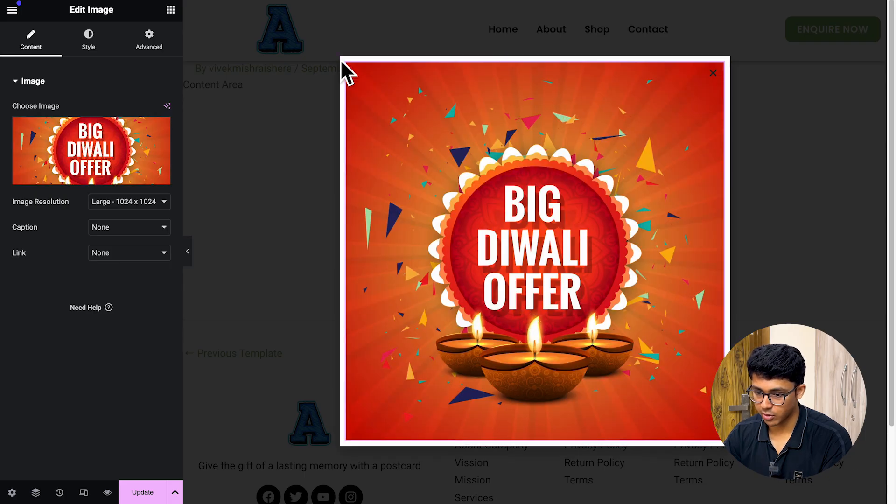
# Step: Set the padding of the image's container to 0 on all four sides and update the popup
pyautogui.moveTo(532, 68)
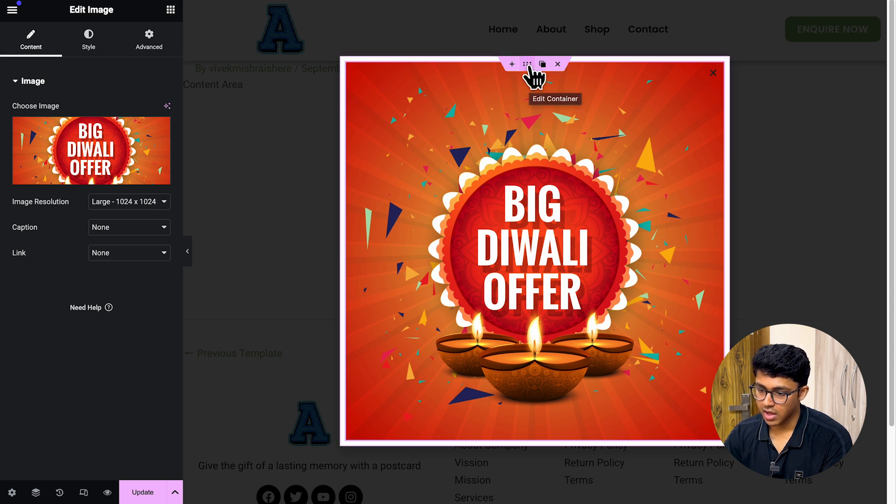
pyautogui.click(528, 65)
pyautogui.click(157, 50)
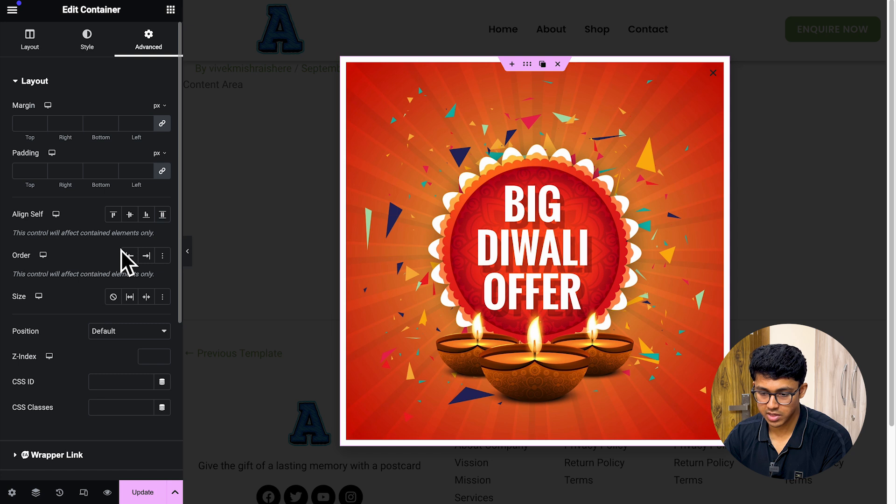
pyautogui.scroll(-1, 121, 251)
pyautogui.click(163, 156)
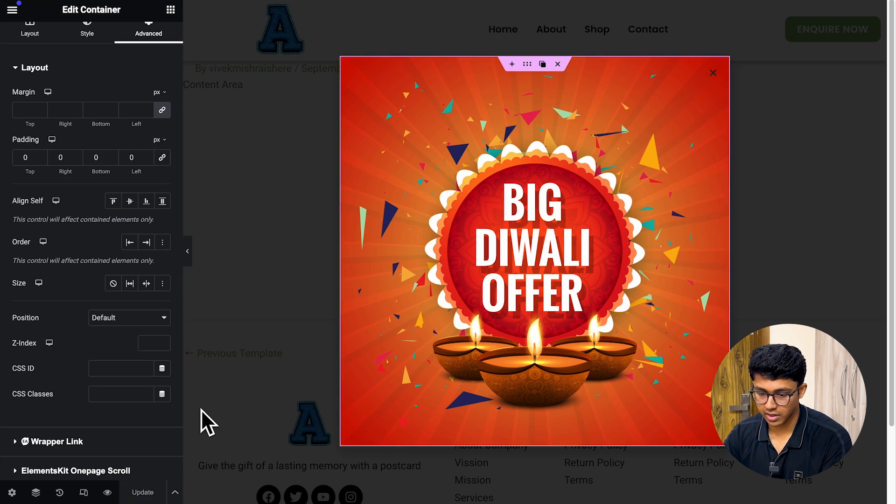
pyautogui.scroll(-4, 143, 395)
pyautogui.scroll(5, 143, 395)
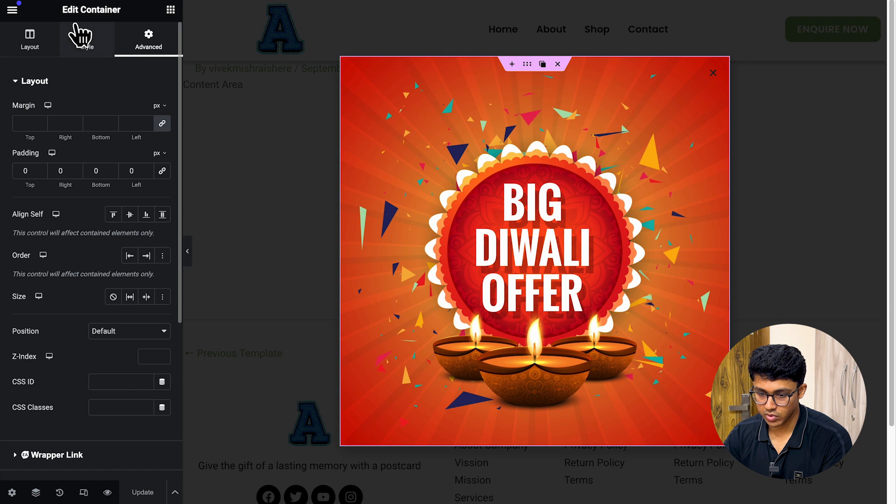
pyautogui.click(87, 39)
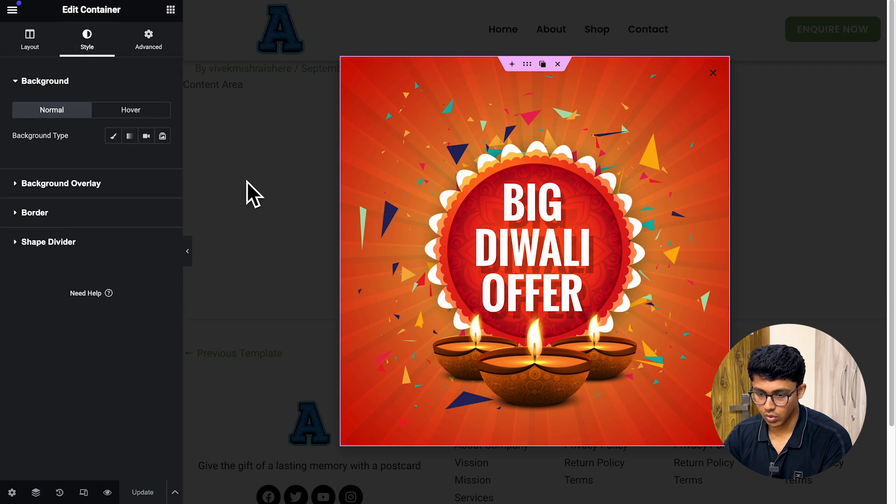
pyautogui.click(493, 172)
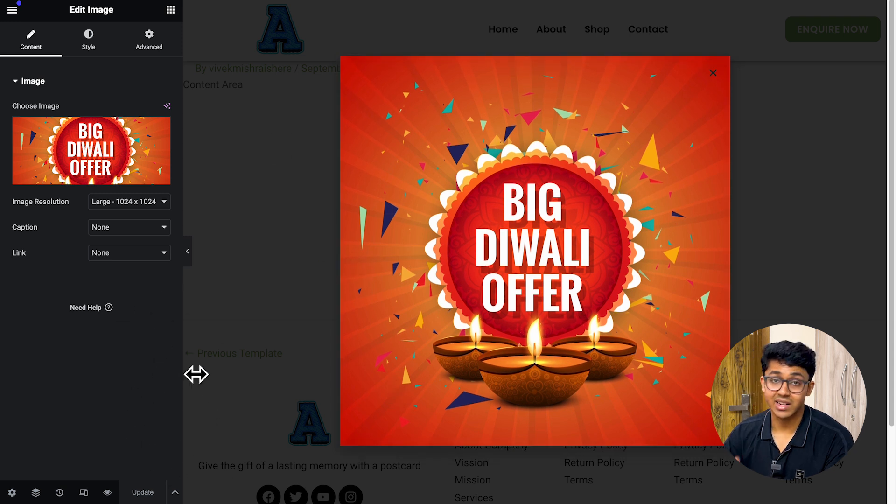
# Step: Review the popup's display conditions in the publish settings and close them without changes
pyautogui.click(175, 492)
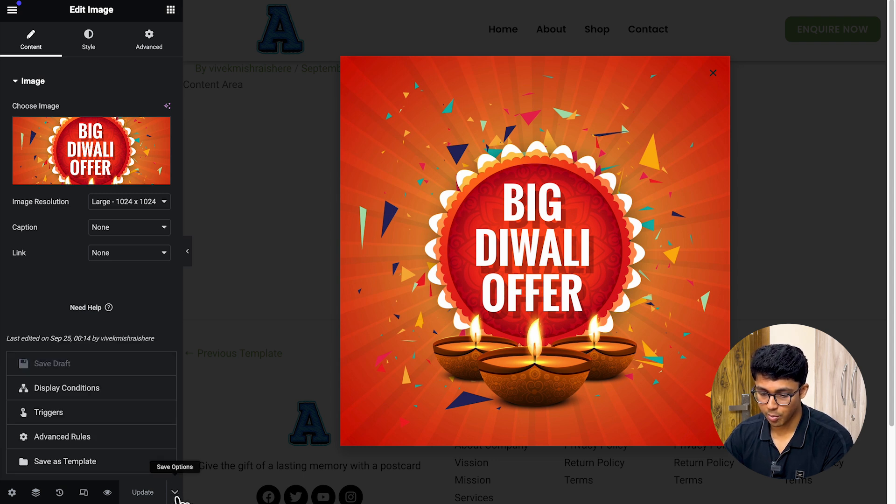
pyautogui.click(105, 396)
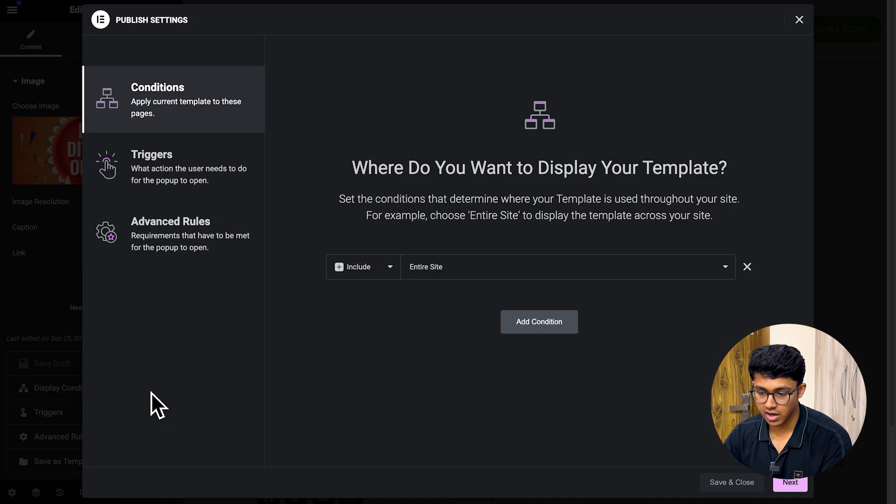
pyautogui.click(799, 21)
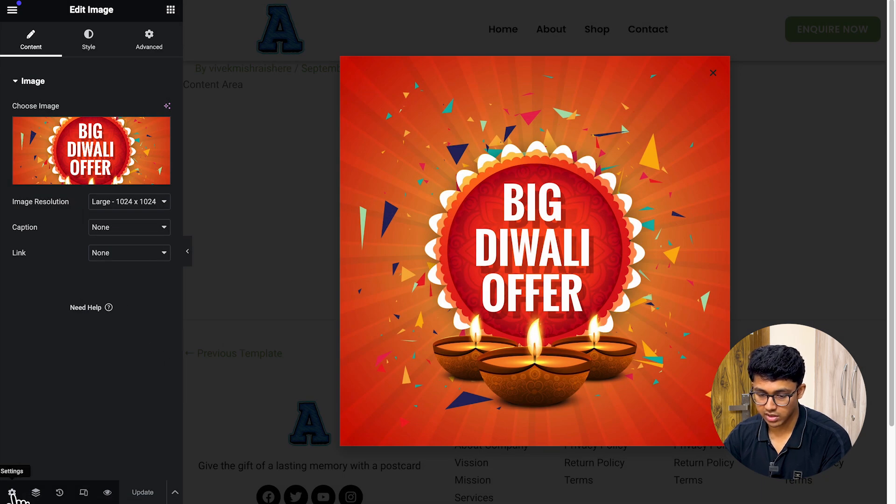
# Step: Replace the popup's On Page Load trigger with On Scroll, direction Down within 50%, and save the publish settings
pyautogui.click(172, 491)
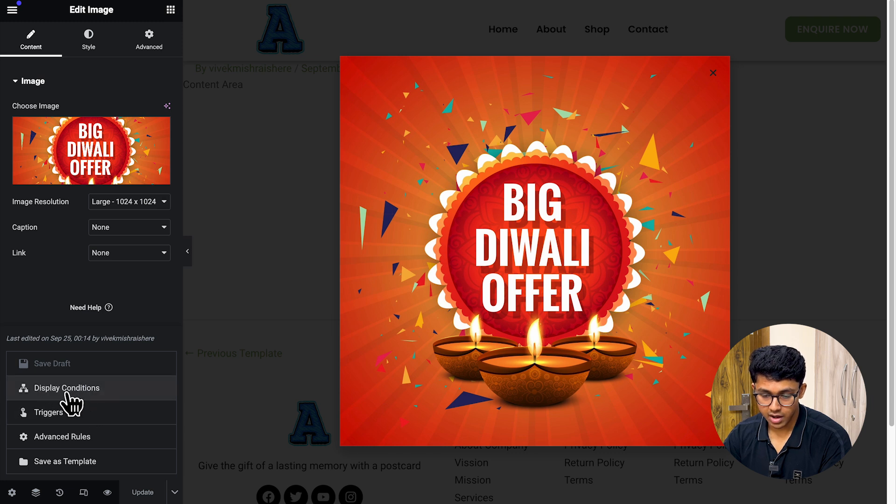
pyautogui.click(66, 414)
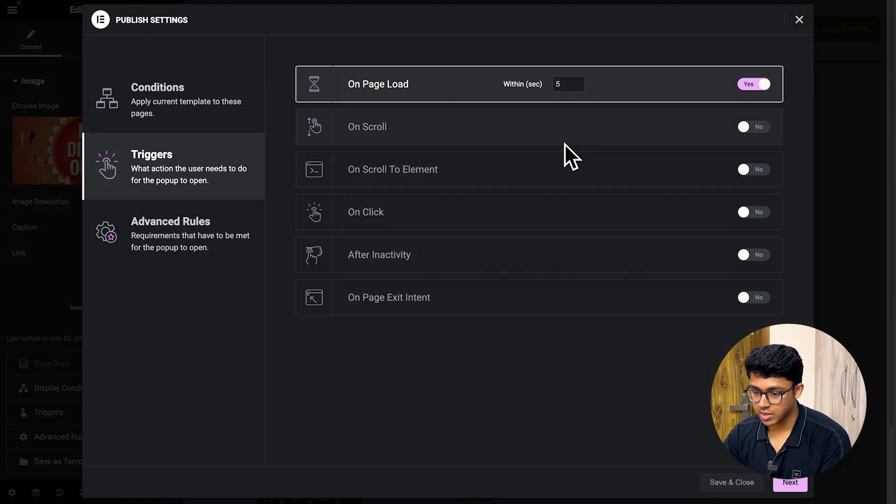
pyautogui.click(759, 85)
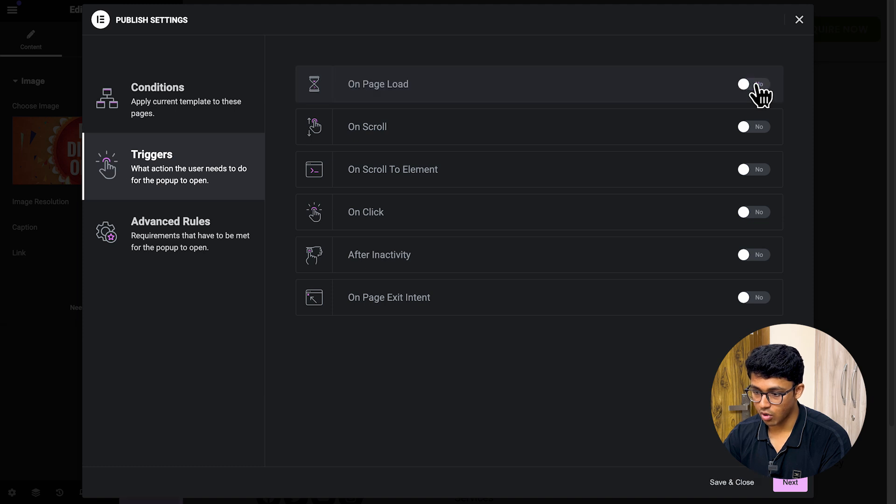
pyautogui.click(752, 128)
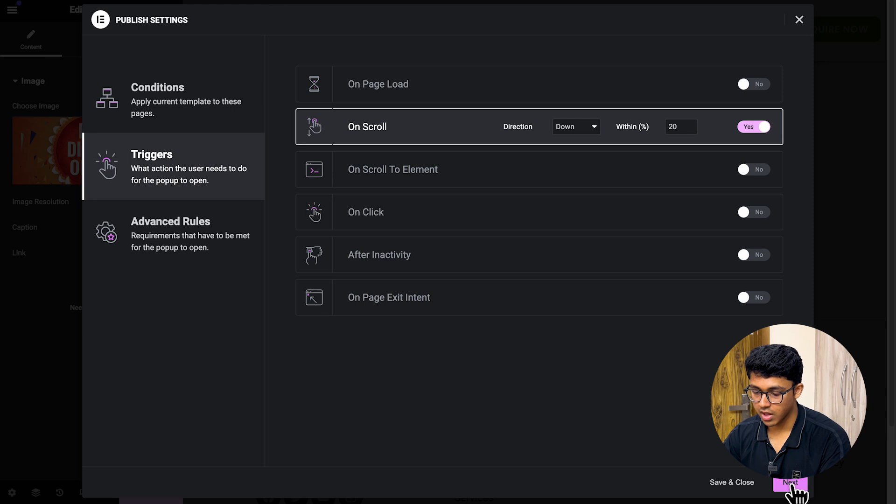
pyautogui.click(689, 133)
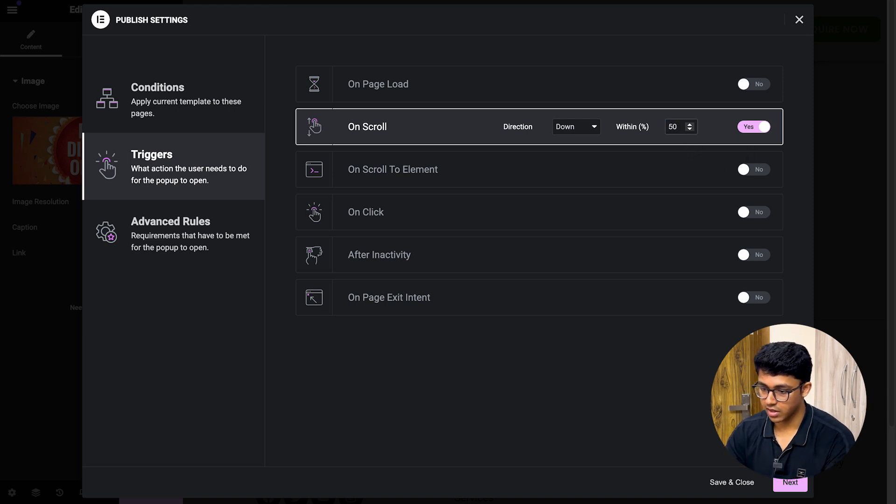
pyautogui.click(786, 484)
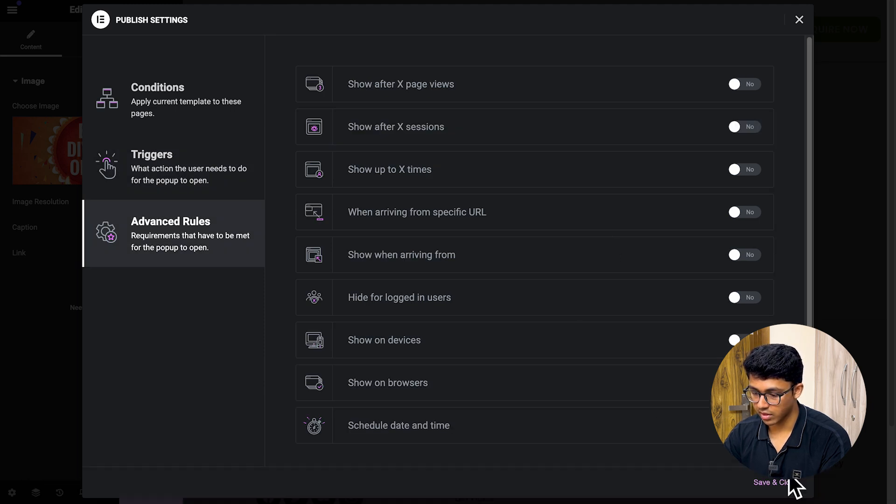
pyautogui.click(786, 484)
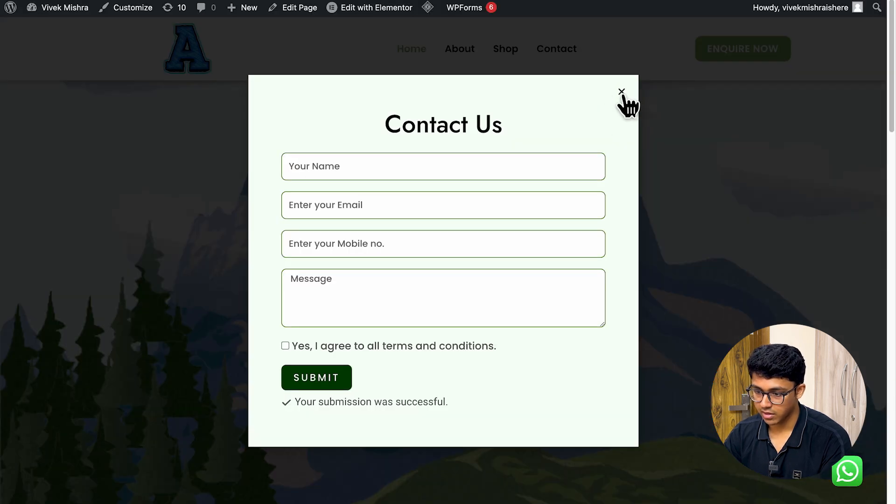
# Step: Switch to the site's homepage, dismiss the old contact form popup and scroll down to test the scroll trigger
pyautogui.click(622, 92)
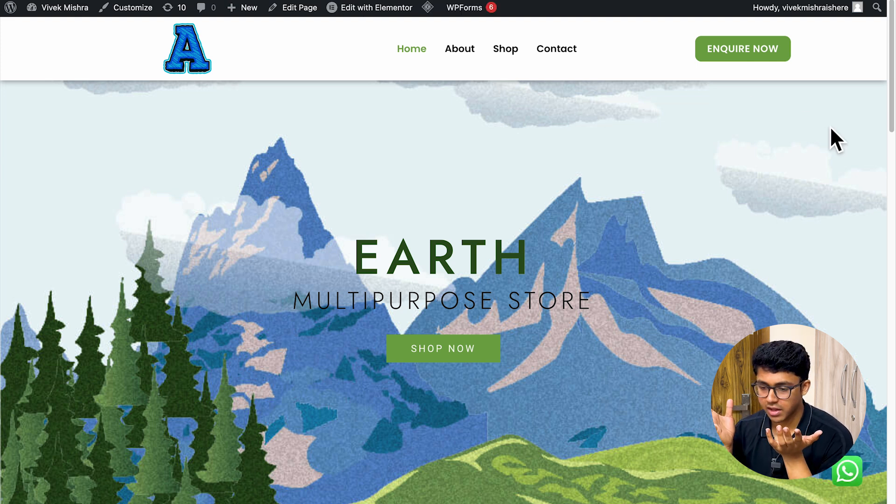
pyautogui.scroll(-10, 777, 252)
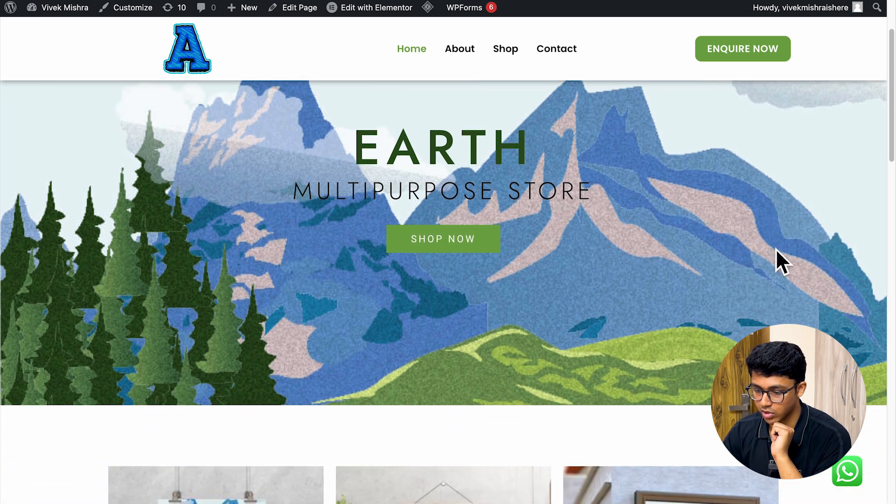
pyautogui.scroll(-8, 775, 256)
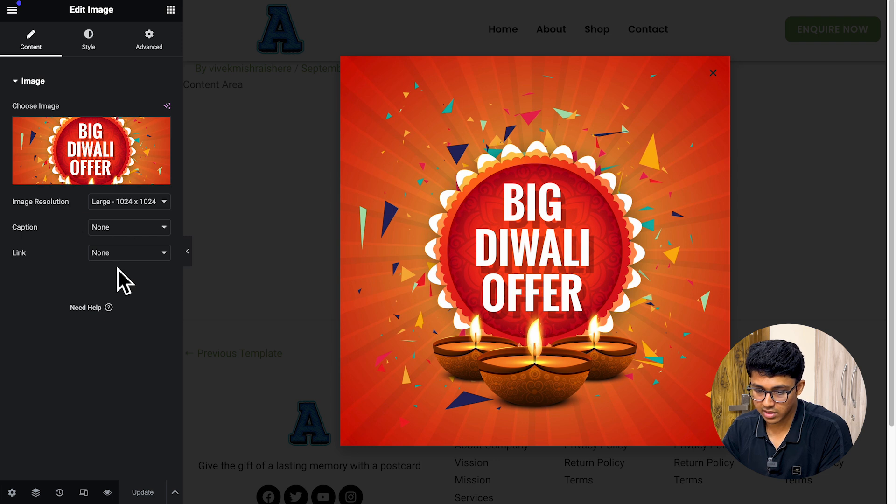
pyautogui.click(101, 256)
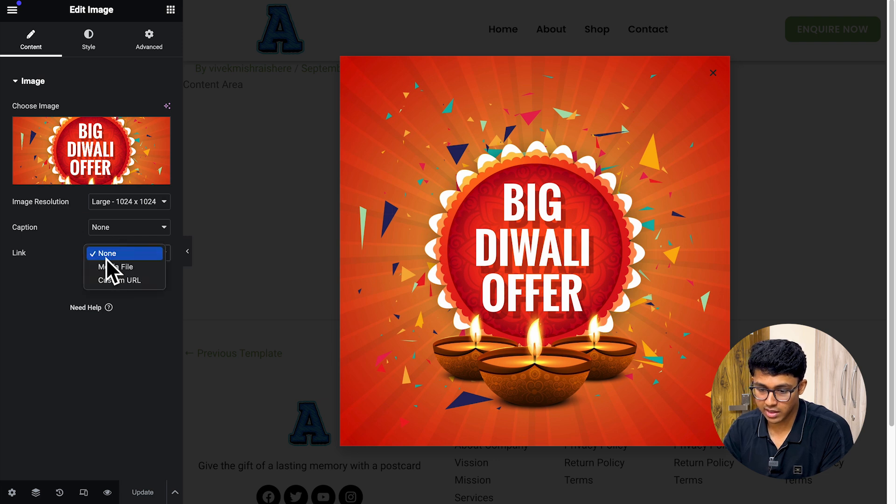
pyautogui.click(125, 280)
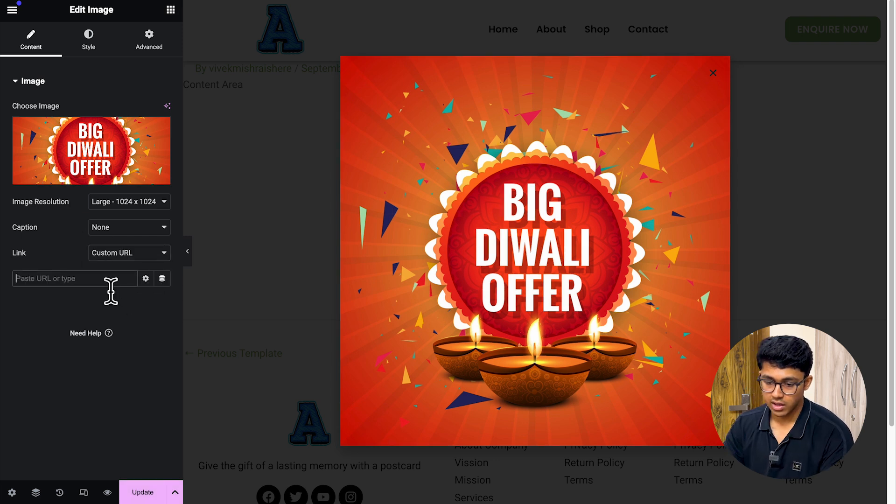
pyautogui.click(111, 281)
pyautogui.write('www.amazon.in')
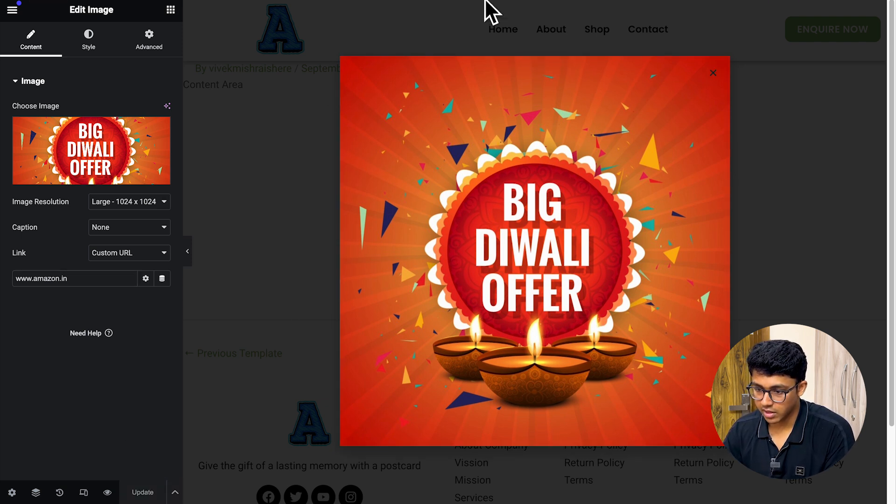
# Step: Try the After Inactivity trigger at 30 seconds, switch it off again and save the publish settings
pyautogui.click(175, 493)
pyautogui.click(64, 420)
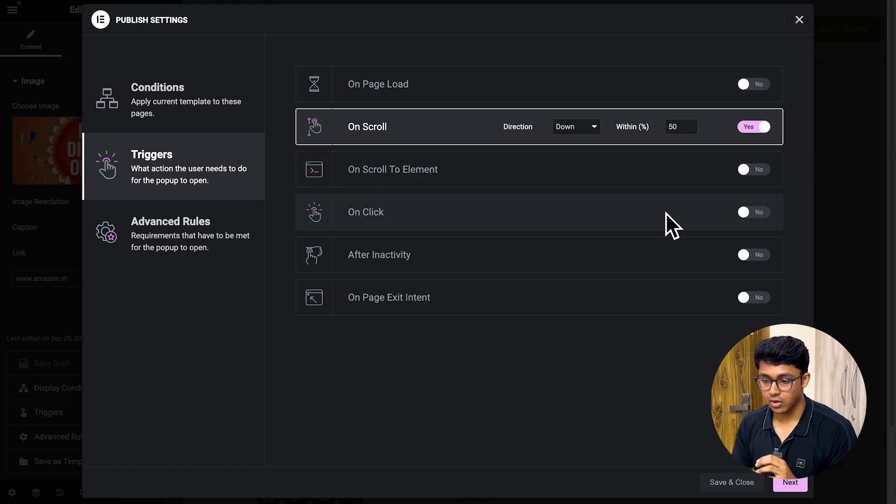
pyautogui.click(745, 255)
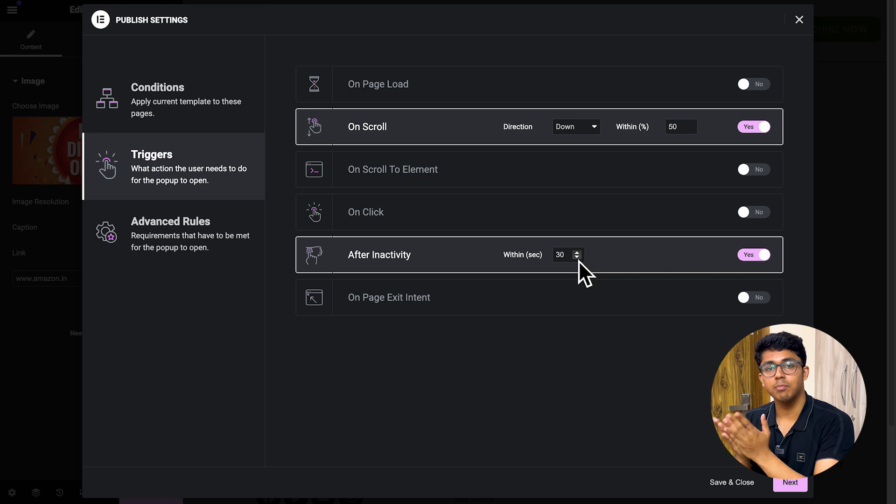
pyautogui.click(752, 256)
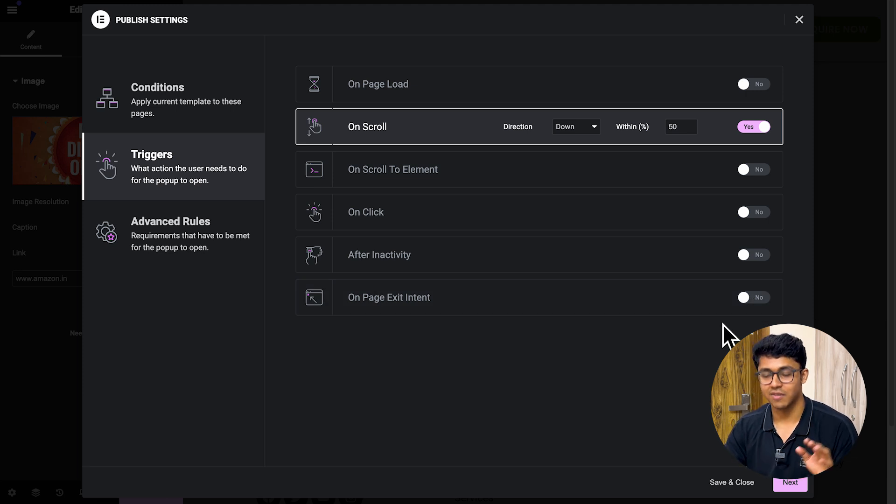
pyautogui.click(793, 488)
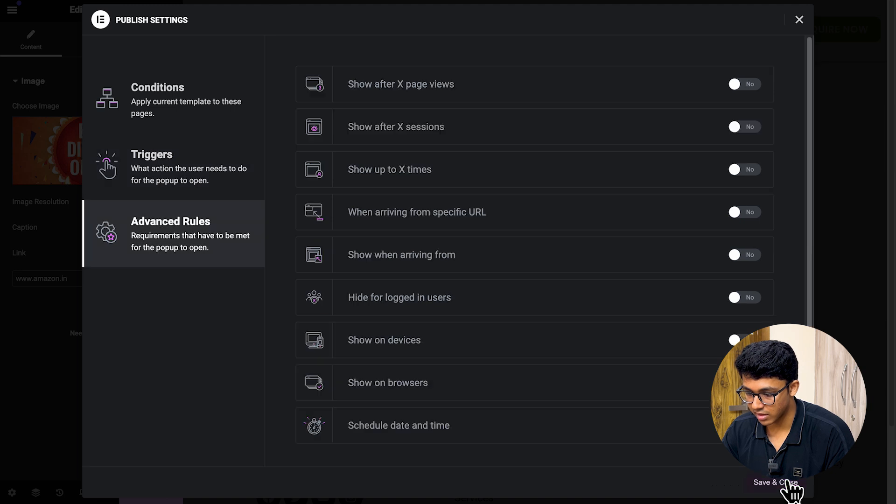
pyautogui.click(790, 486)
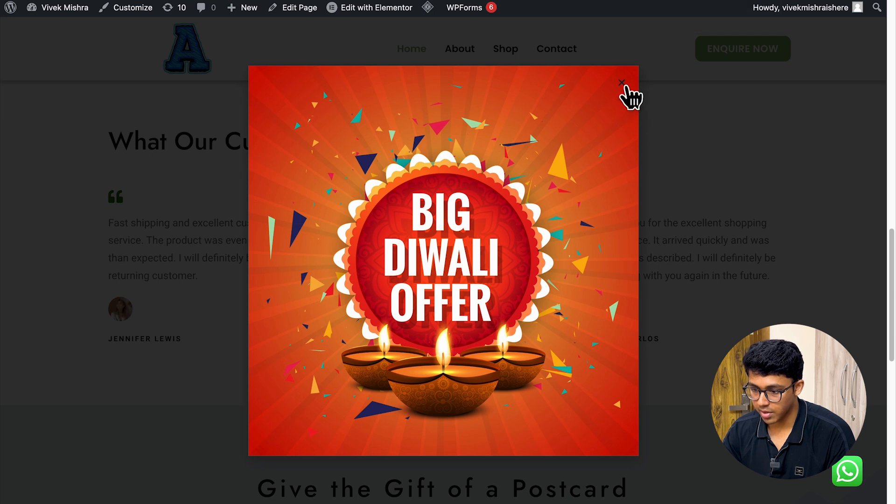
# Step: Dismiss the Diwali popup on the homepage and scroll through the page to retest its scroll trigger
pyautogui.click(622, 84)
pyautogui.scroll(-10, 402, 226)
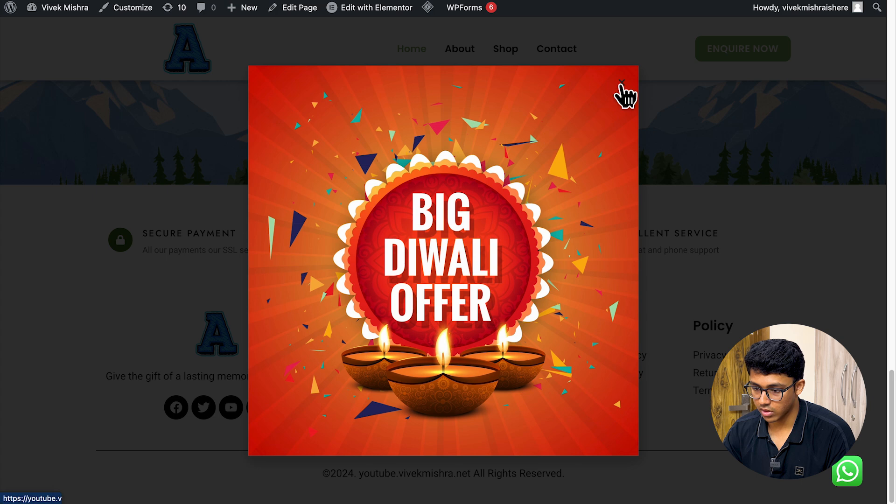
pyautogui.click(622, 84)
pyautogui.scroll(20, 502, 284)
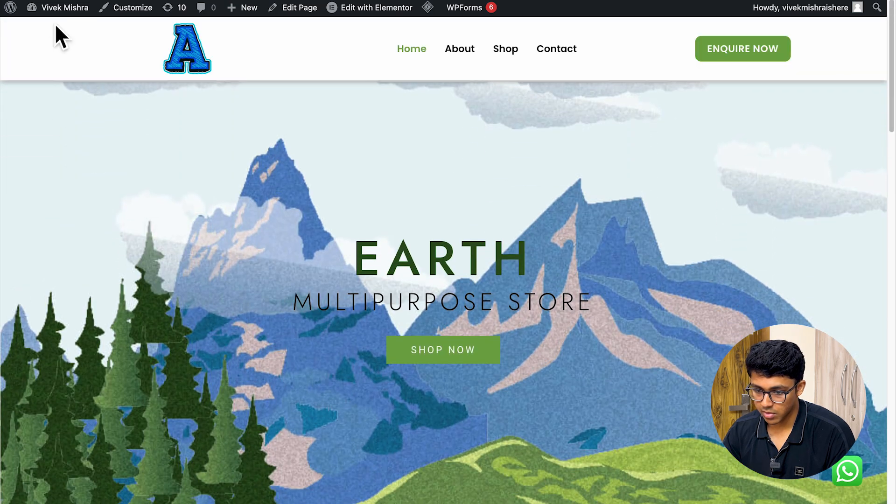
# Step: Scroll down the homepage to trigger the Diwali popup, test its image link to Amazon and leave the Amazon page
pyautogui.scroll(-15, 336, 260)
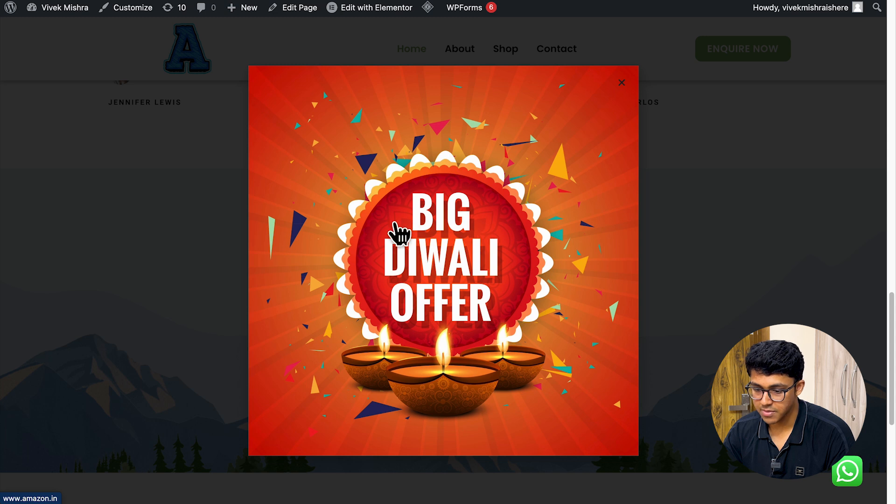
pyautogui.click(447, 268)
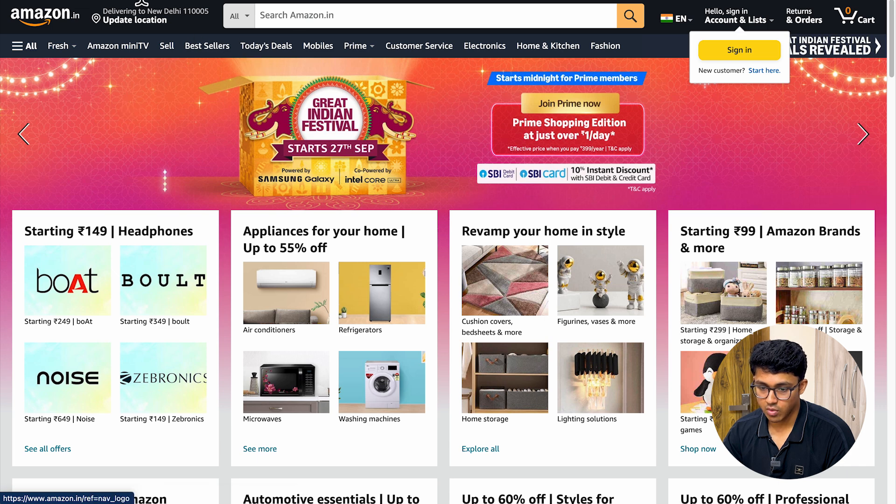
pyautogui.click(675, 1)
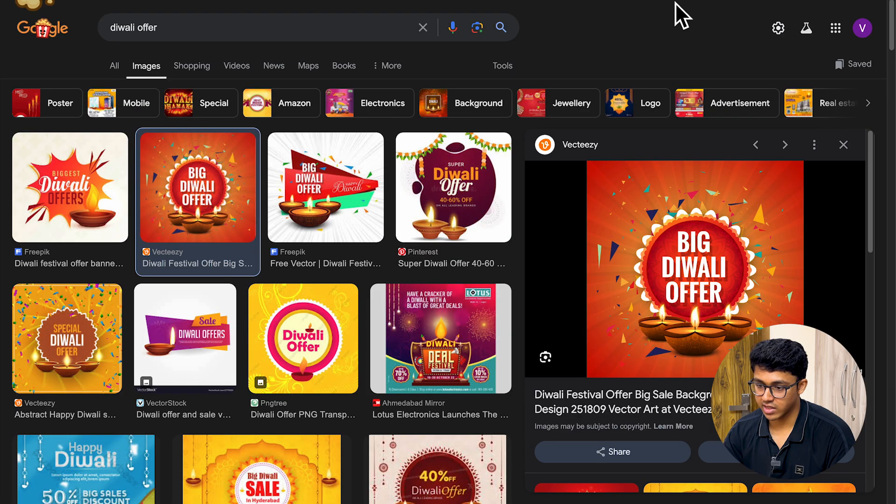